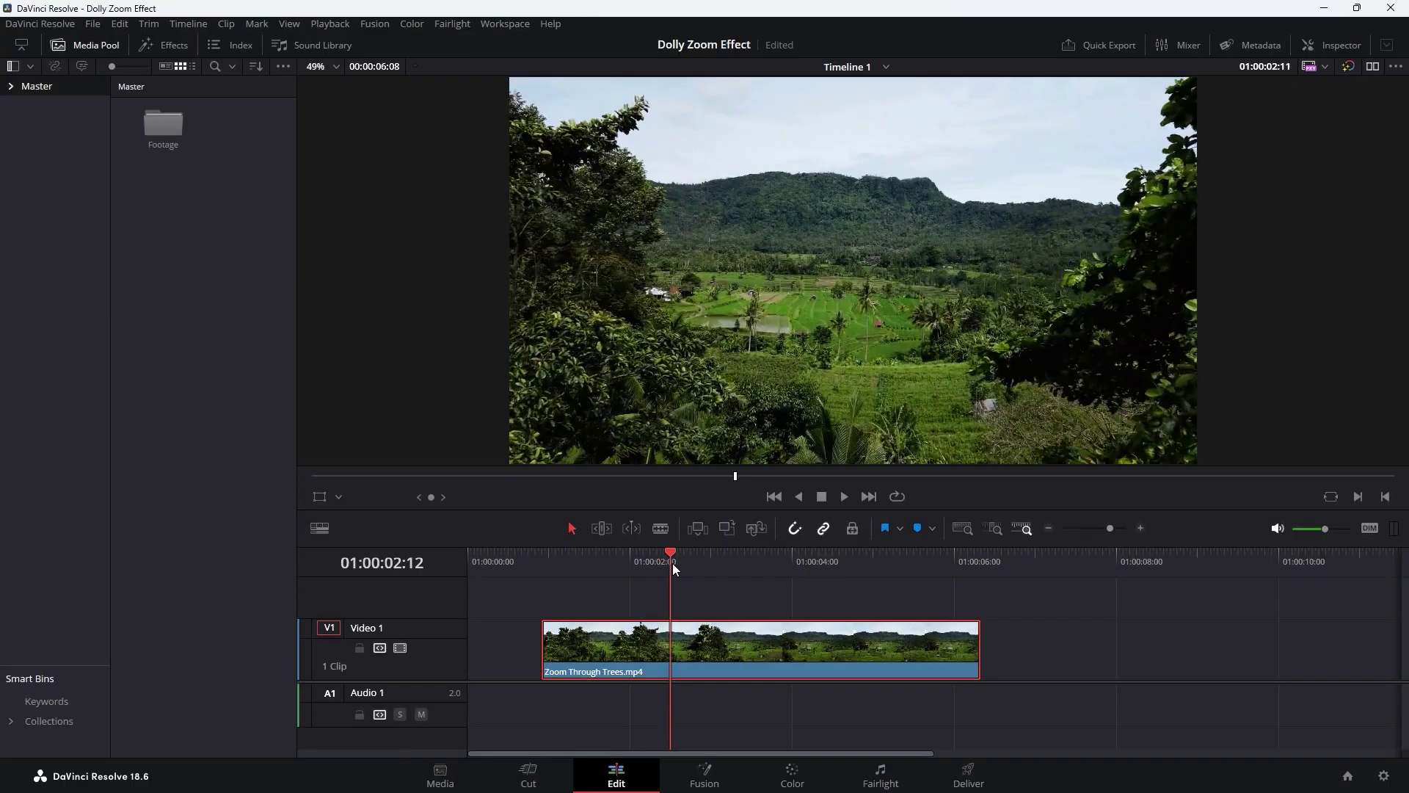
Keyframe Zoom 1.000 and Position 0.000 at the clip's last frame, 01:00:06:08
{"action": "left_click_drag", "start_coordinate": [672, 562], "coordinate": [974, 577]}
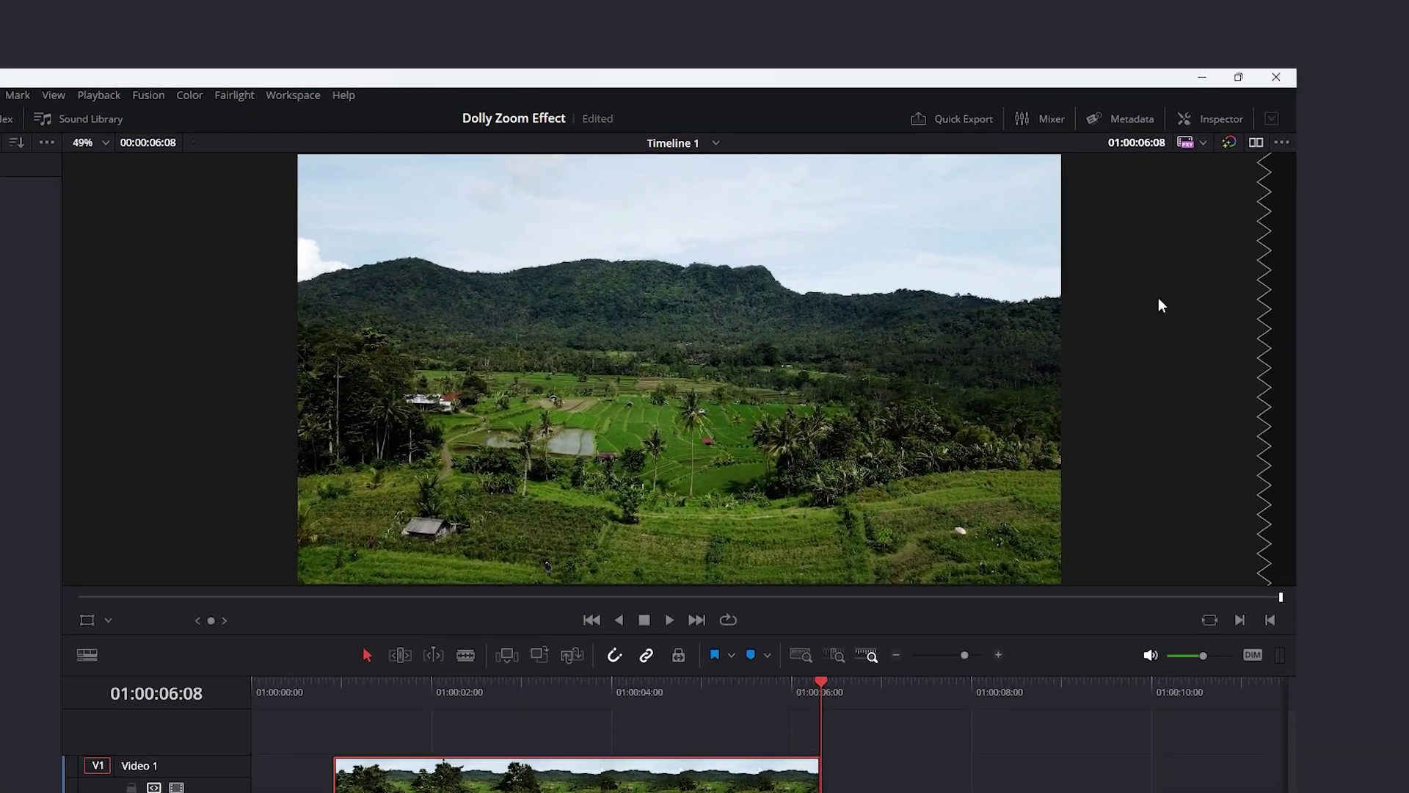
{"action": "left_click", "coordinate": [1221, 118]}
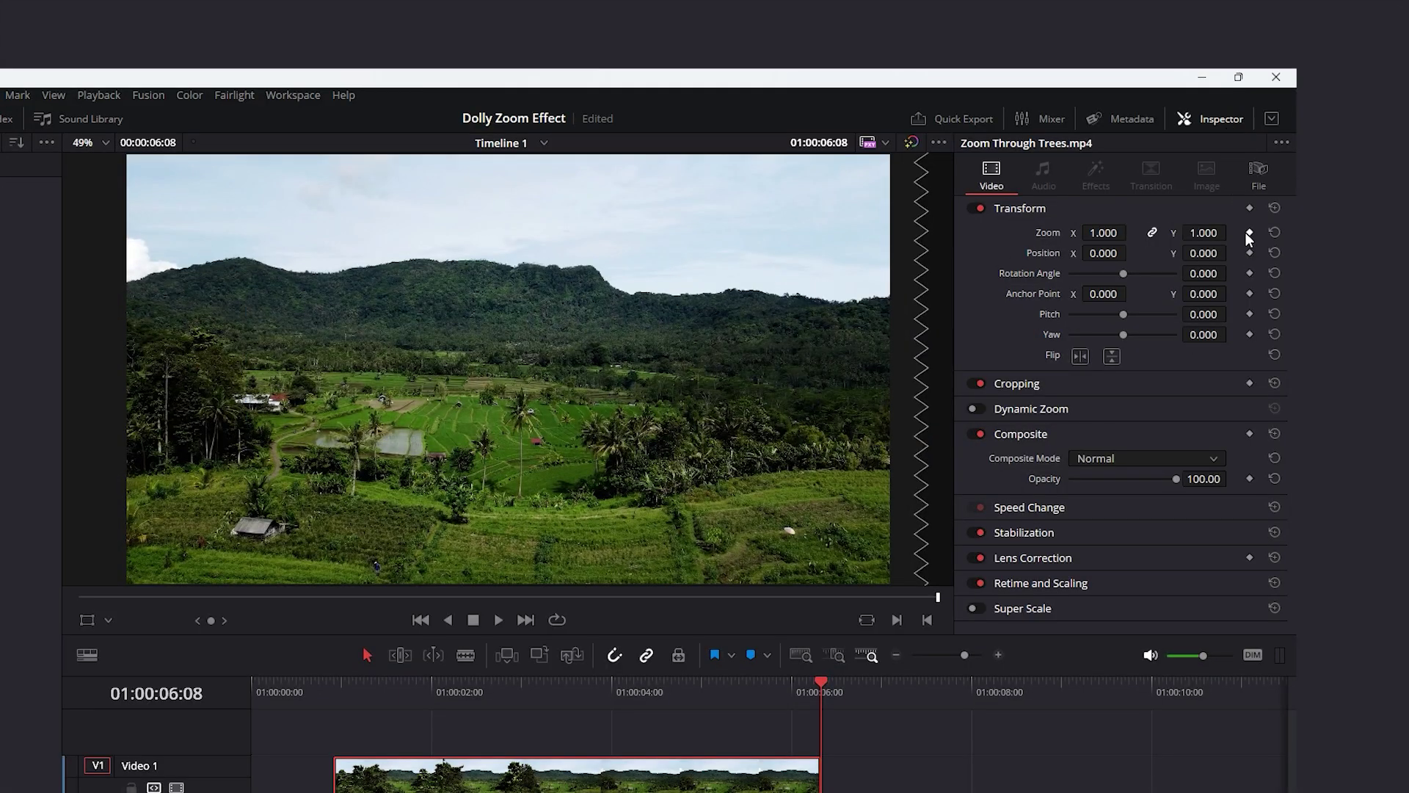
{"action": "left_click", "coordinate": [1248, 232]}
{"action": "left_click", "coordinate": [1248, 253]}
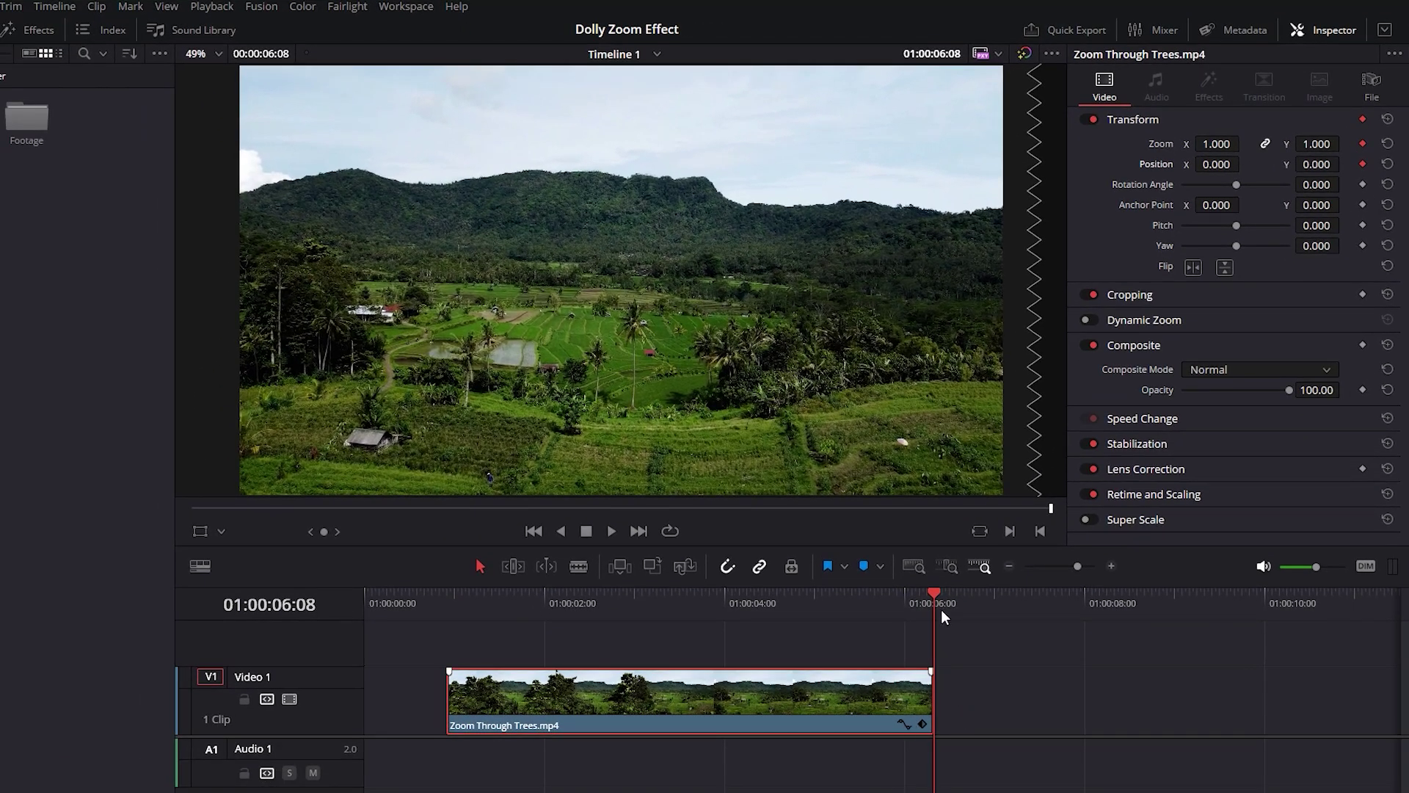
Add Zoom and Position keyframes at 01:00:00:22 and show the clip's Transform keyframe track
{"action": "left_click_drag", "start_coordinate": [937, 591], "coordinate": [458, 606]}
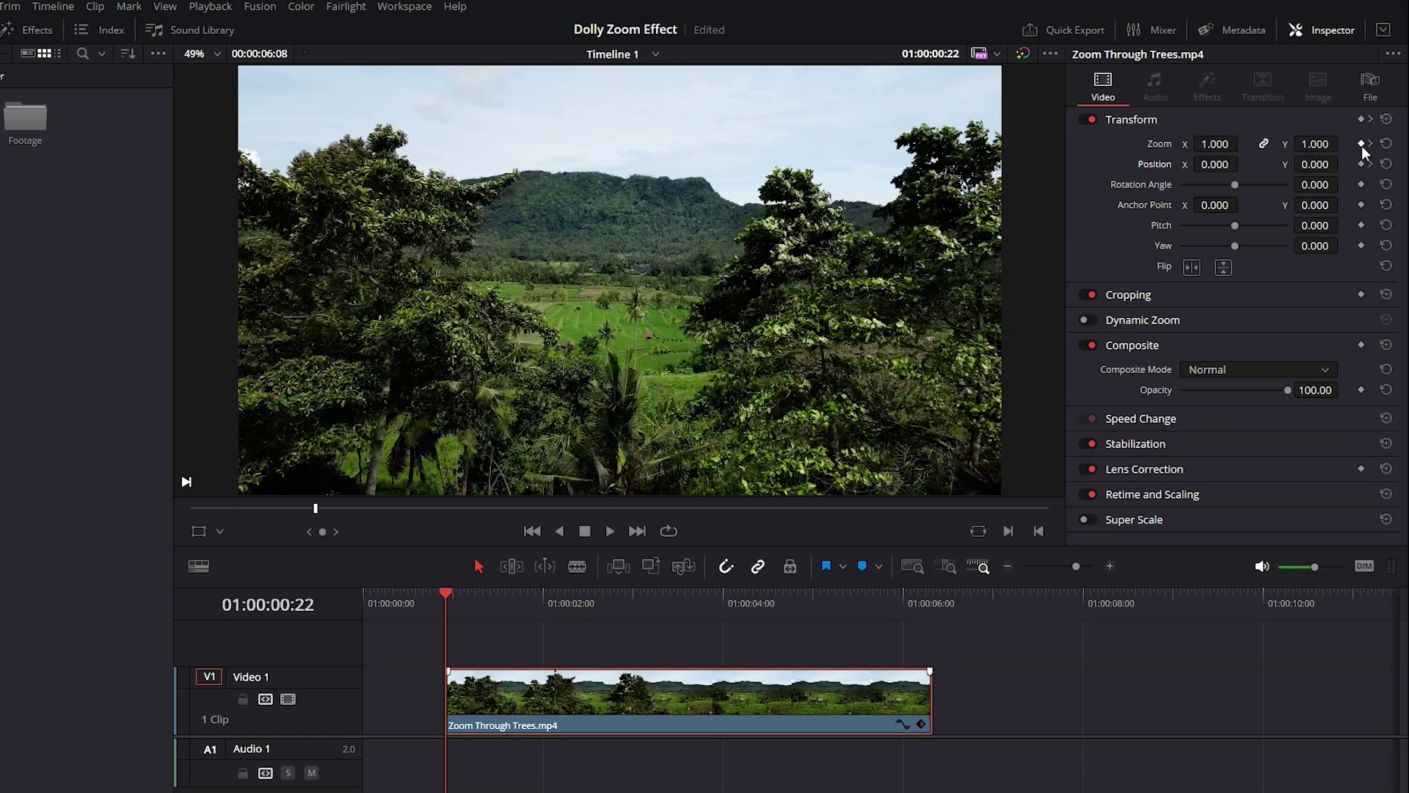
{"action": "left_click", "coordinate": [1361, 143]}
{"action": "left_click", "coordinate": [1362, 165]}
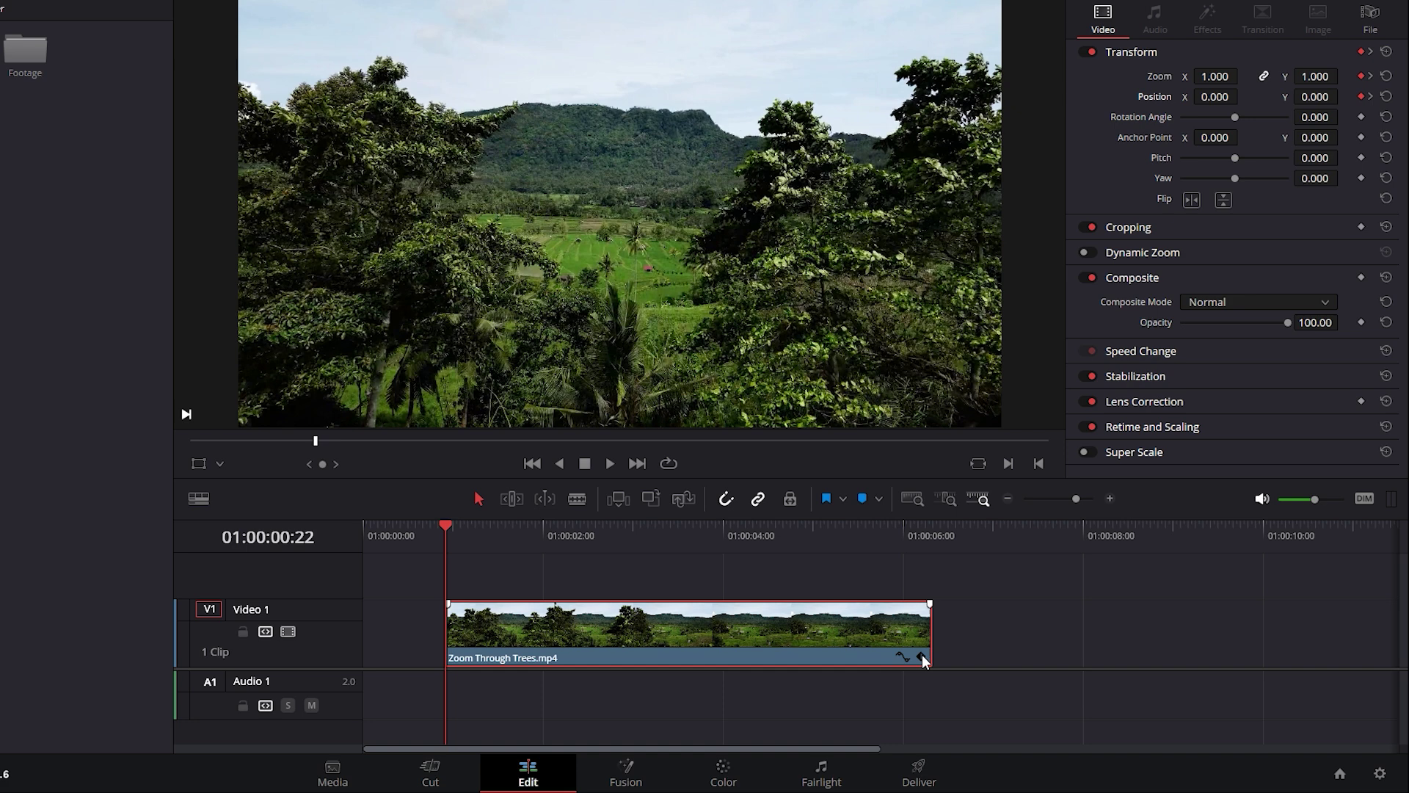
{"action": "left_click", "coordinate": [922, 654]}
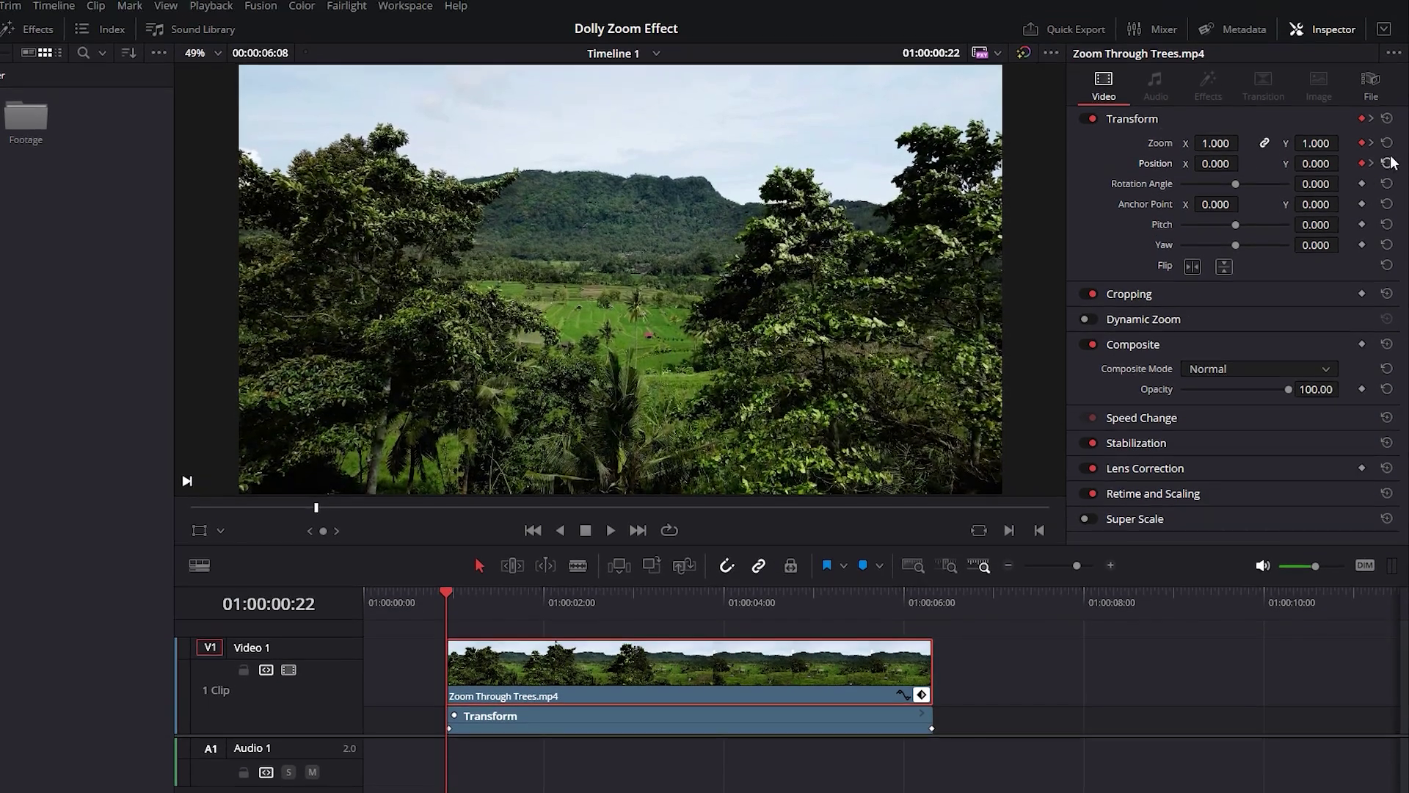
{"action": "left_click", "coordinate": [1372, 144]}
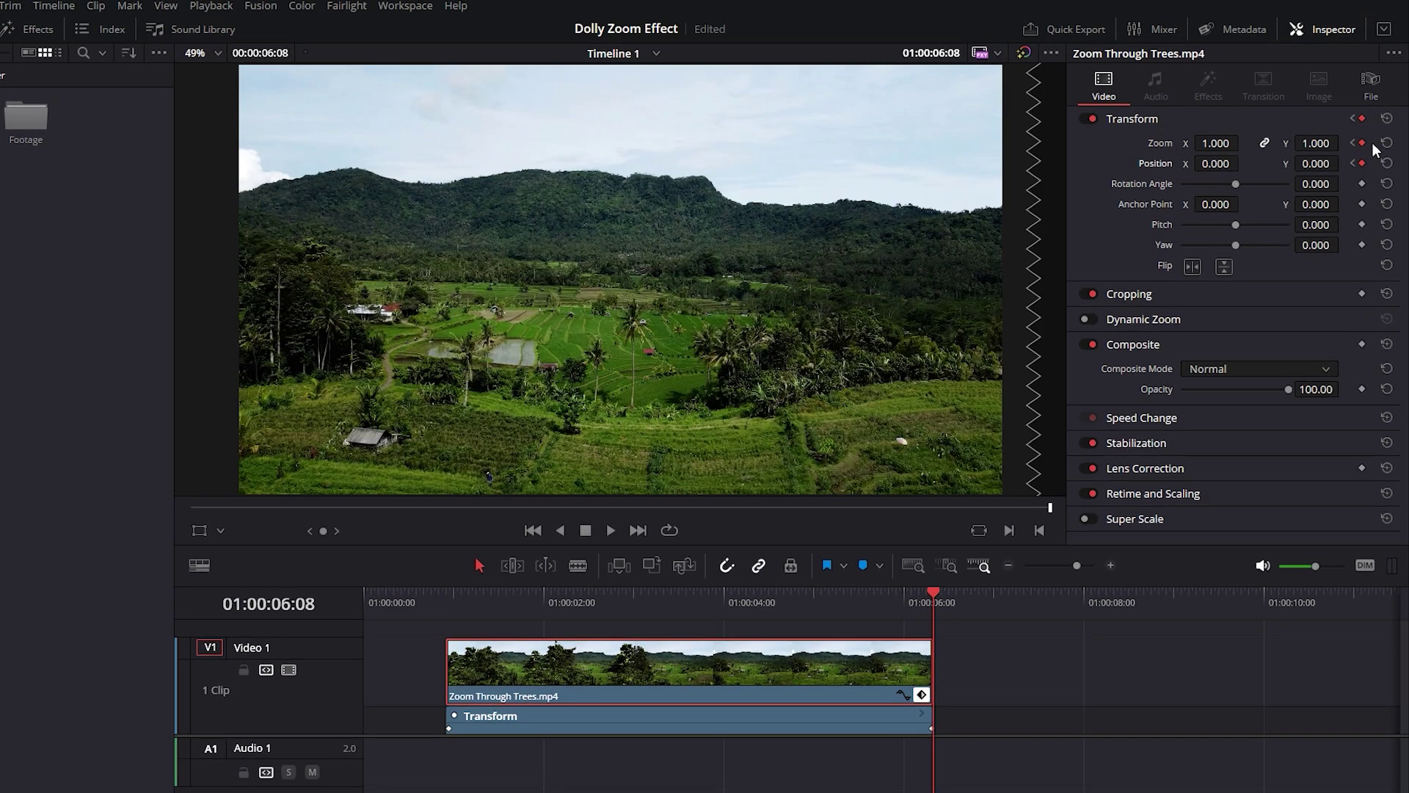
Return to the first keyframe and scrub Scale up from 105 to 172
{"action": "left_click", "coordinate": [1354, 143]}
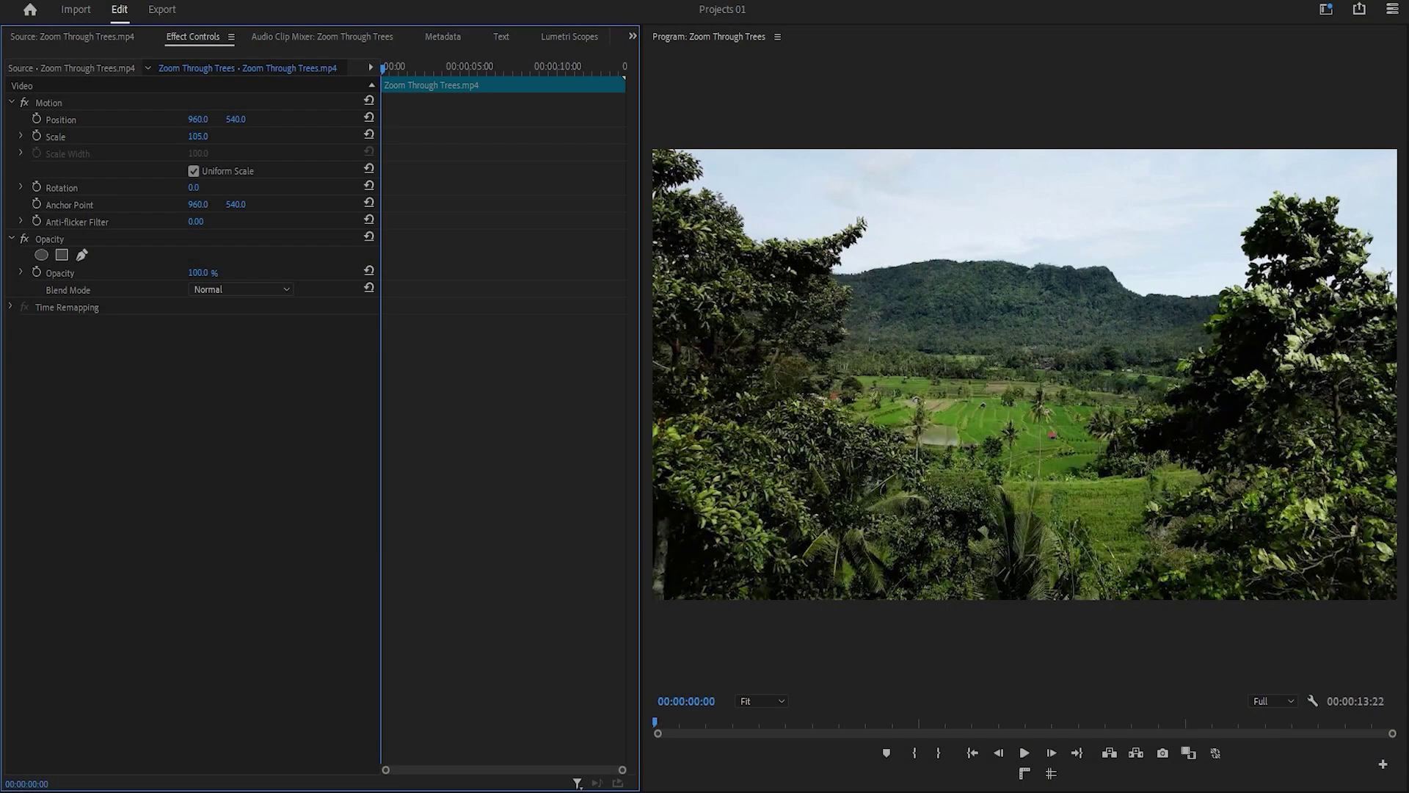
{"action": "mouse_move", "coordinate": [198, 135]}
{"action": "left_mouse_down"}
{"action": "mouse_move", "coordinate": [252, 136]}
{"action": "mouse_move", "coordinate": [209, 137]}
{"action": "left_mouse_up"}
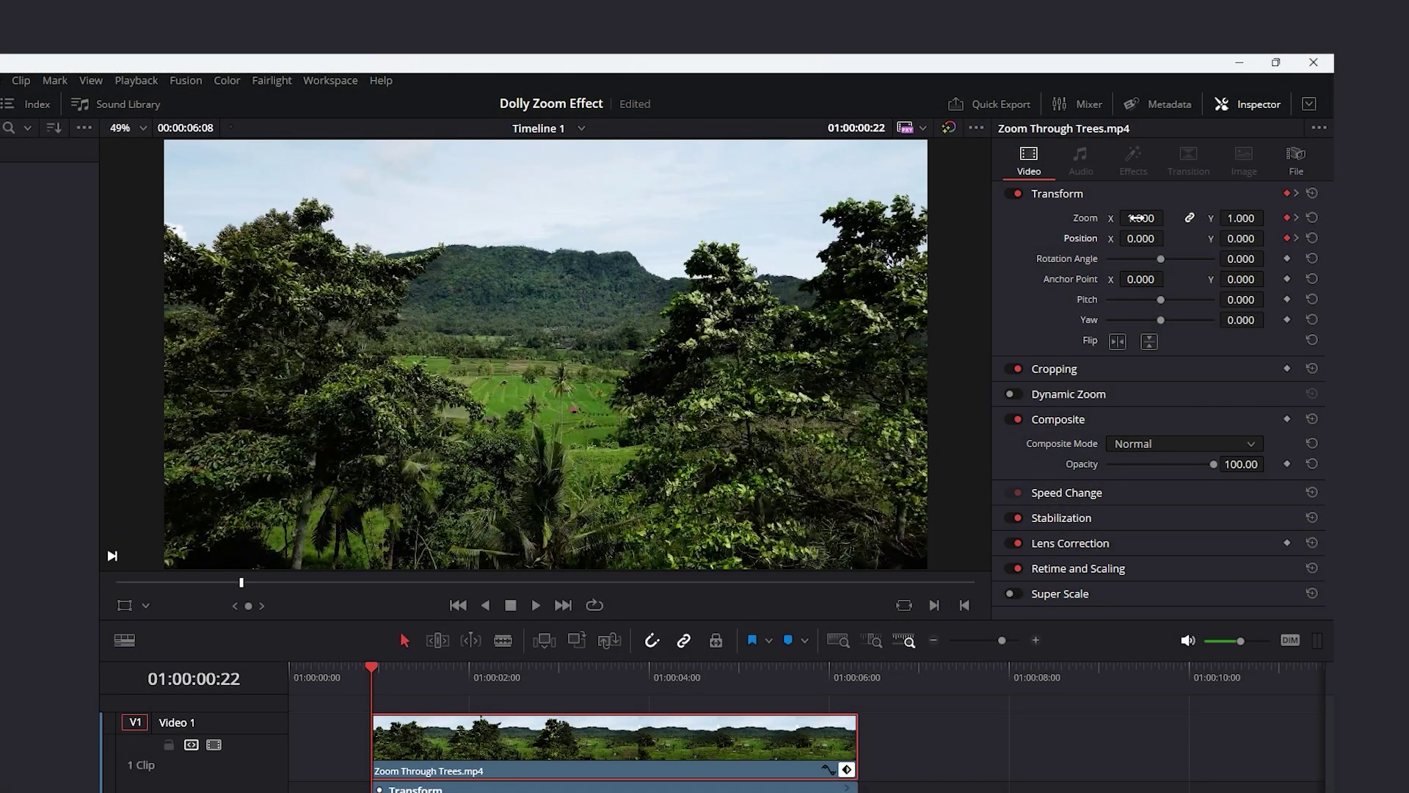
Raise the 01:00:00:22 keyframe's Zoom to 1.810 and play back the zoom-out to 1.000
{"action": "left_click_drag", "start_coordinate": [1141, 218], "coordinate": [1178, 217]}
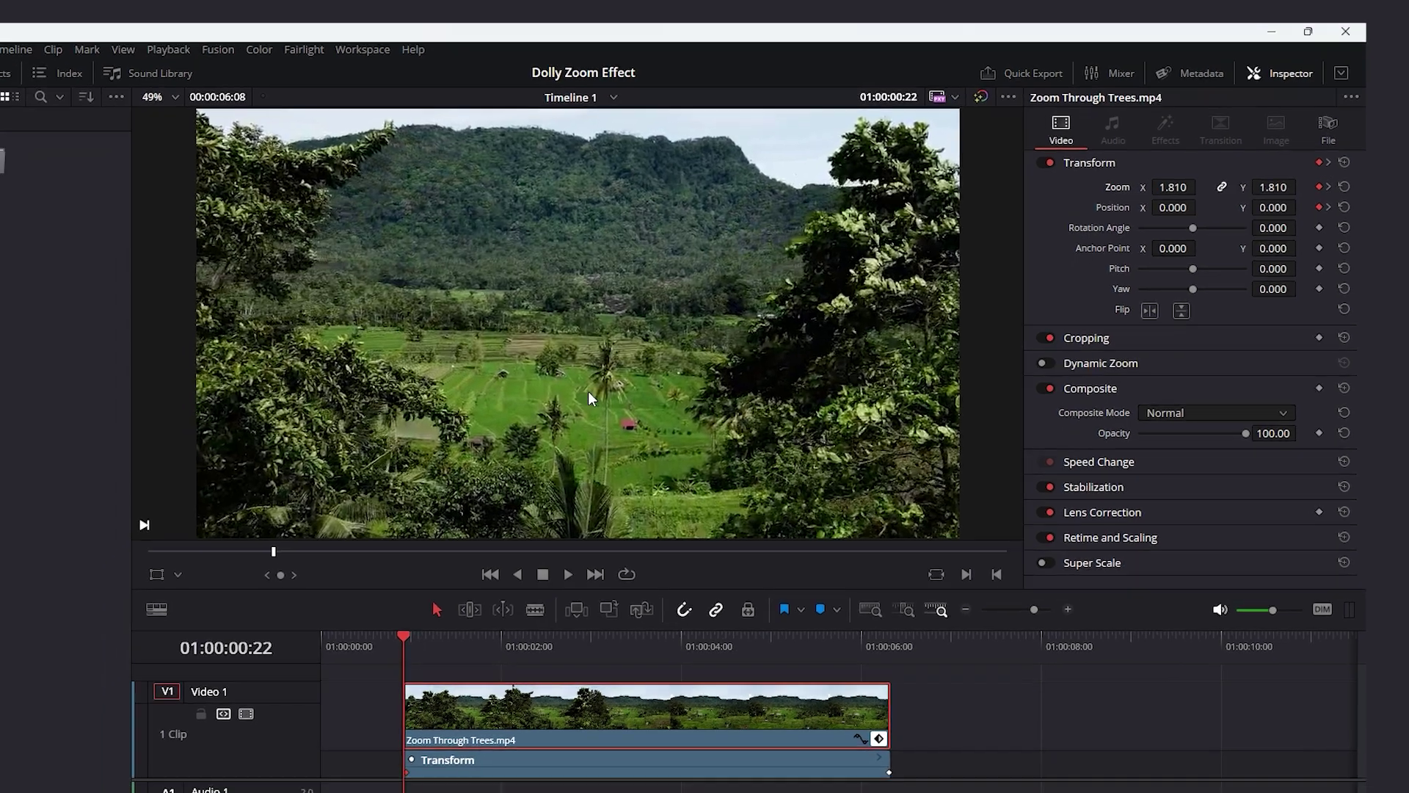
{"action": "key", "text": "space"}
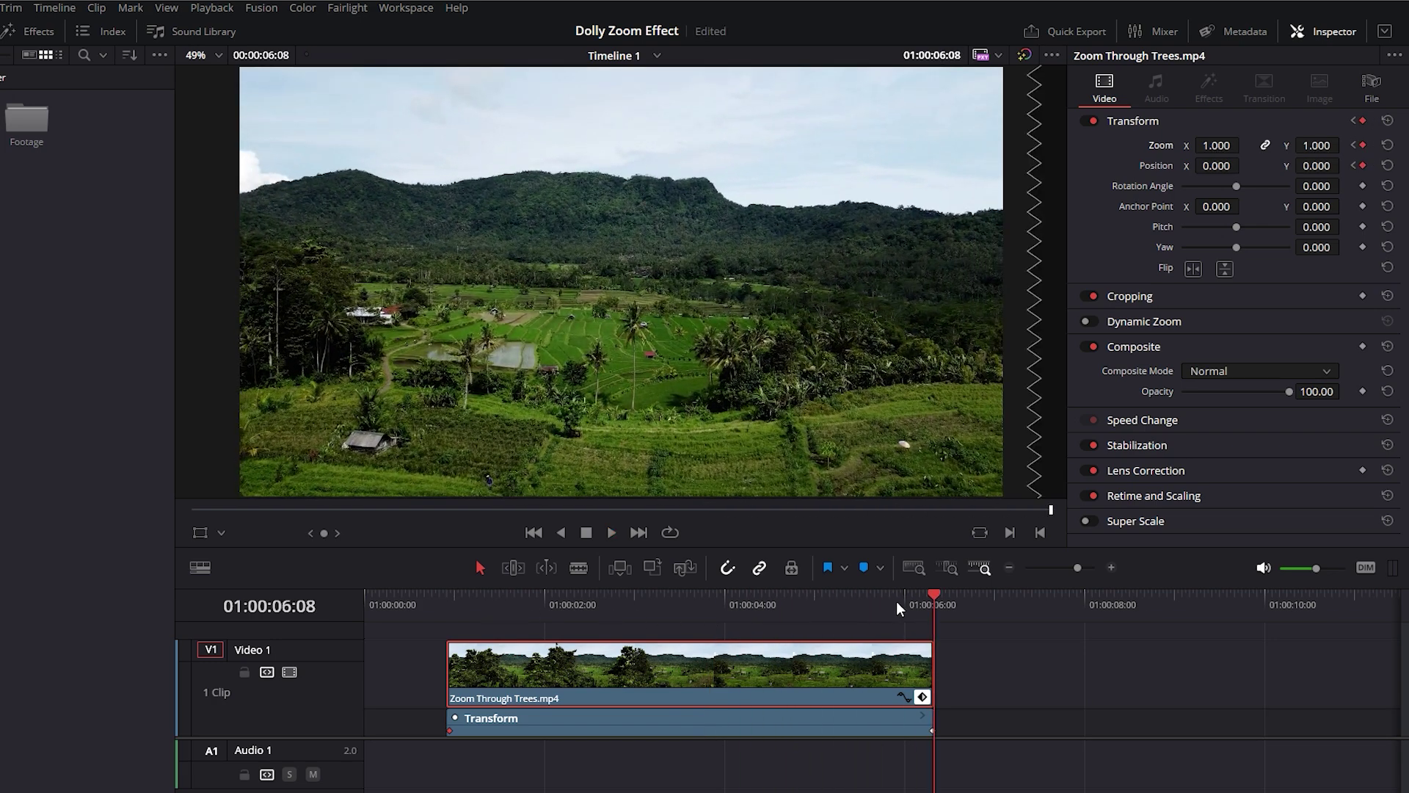
{"action": "left_click_drag", "start_coordinate": [933, 600], "coordinate": [773, 618]}
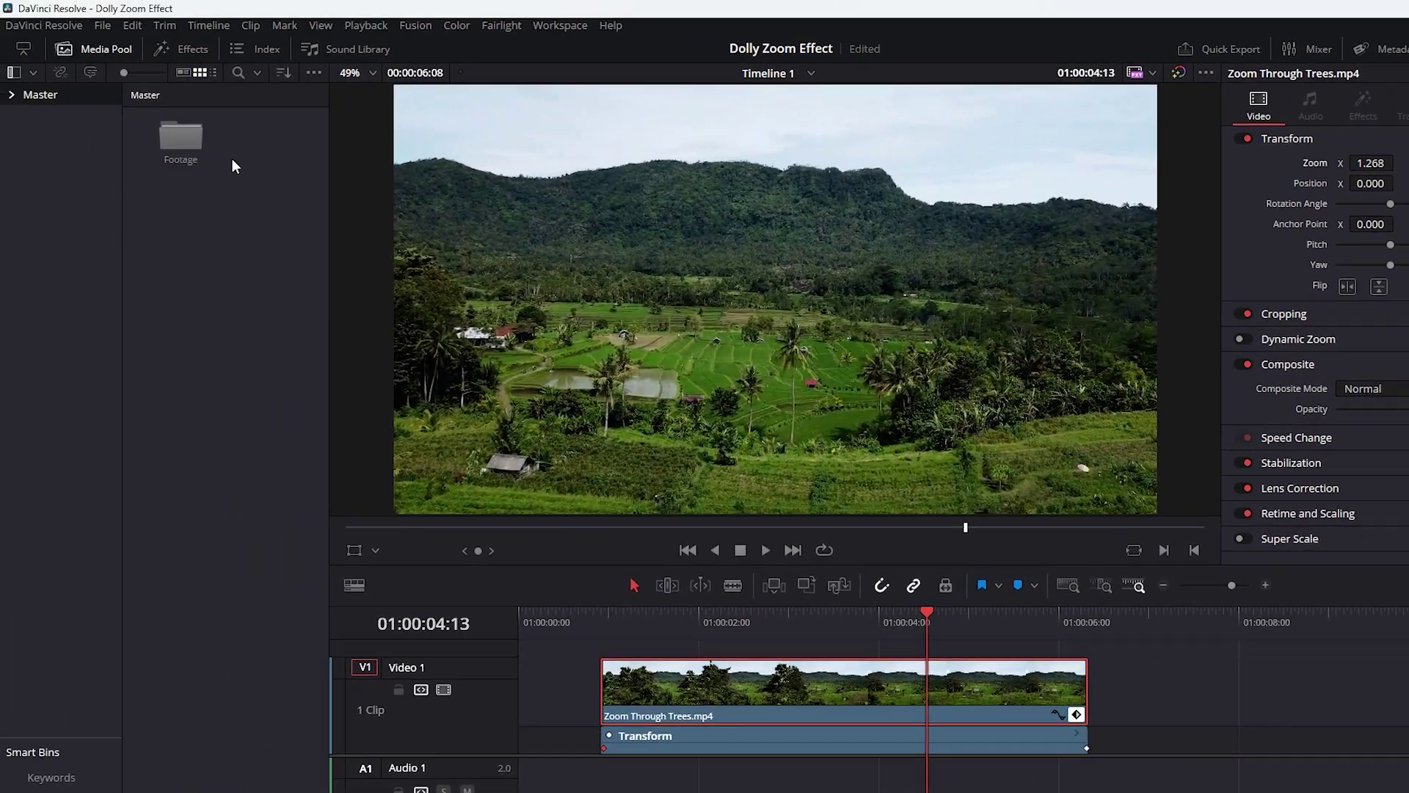
Apply Graphic Cross Overlay to the clip via an Effects search for 'grap'
{"action": "left_click", "coordinate": [154, 48]}
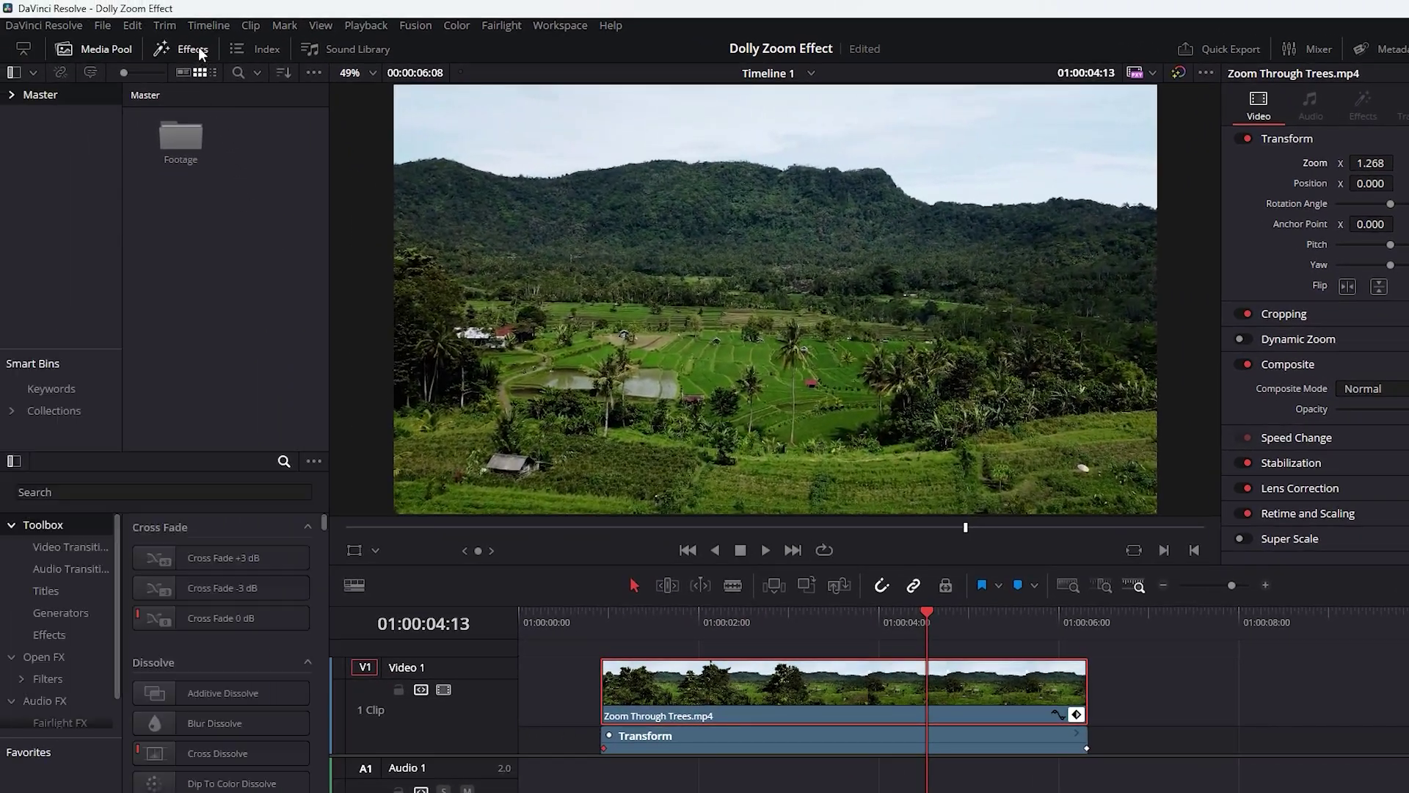
{"action": "left_click", "coordinate": [144, 496]}
{"action": "type", "text": "graph"}
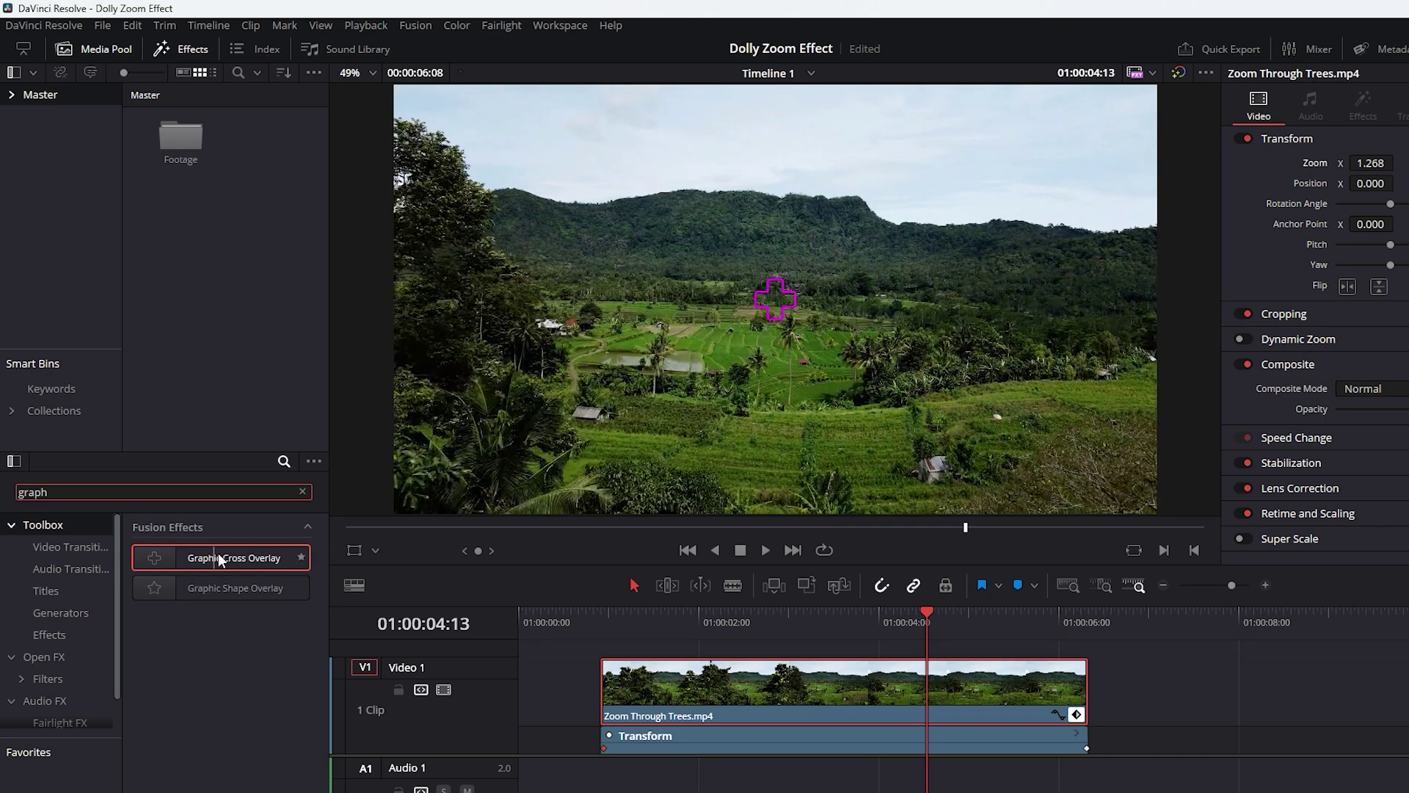
{"action": "double_click", "coordinate": [222, 553]}
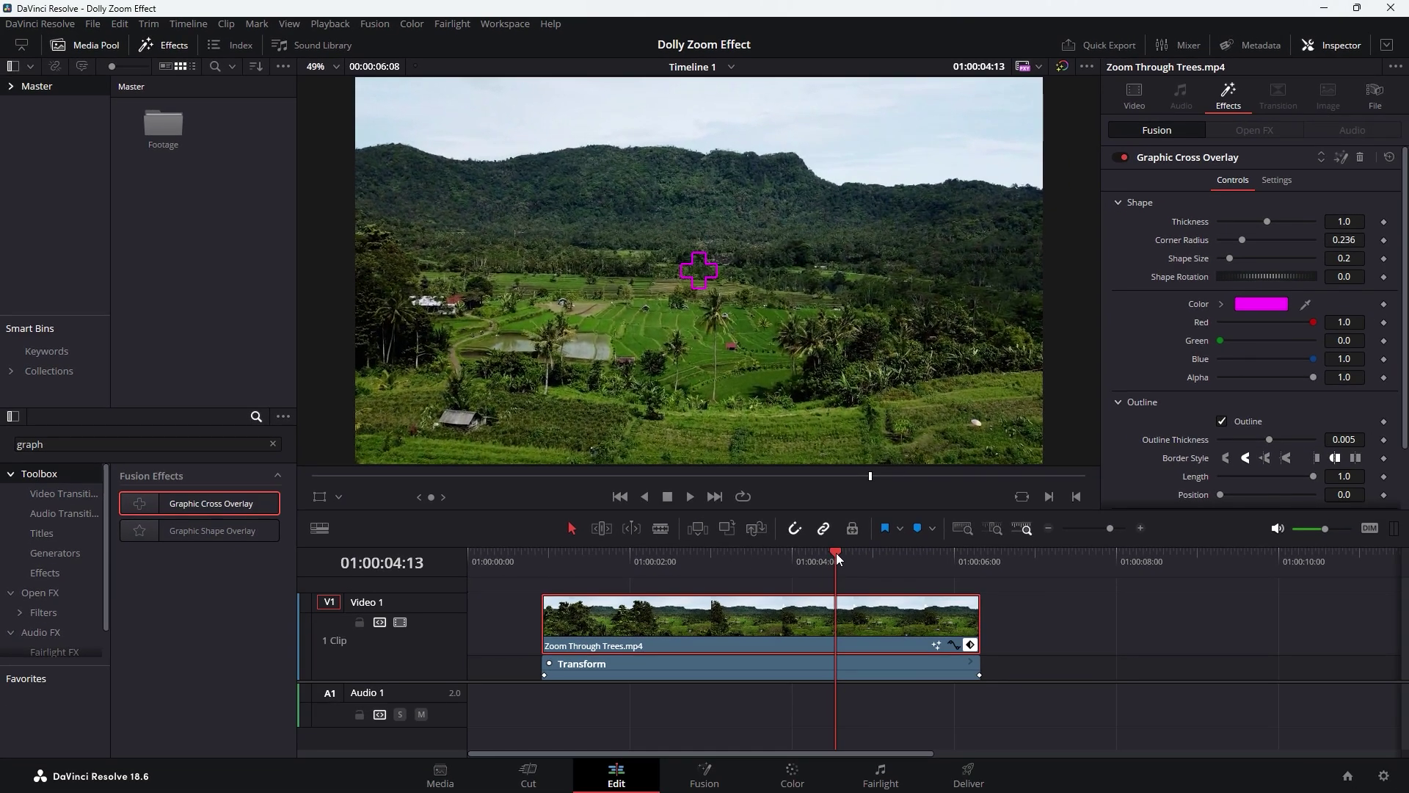
{"action": "left_click_drag", "start_coordinate": [839, 559], "coordinate": [975, 588]}
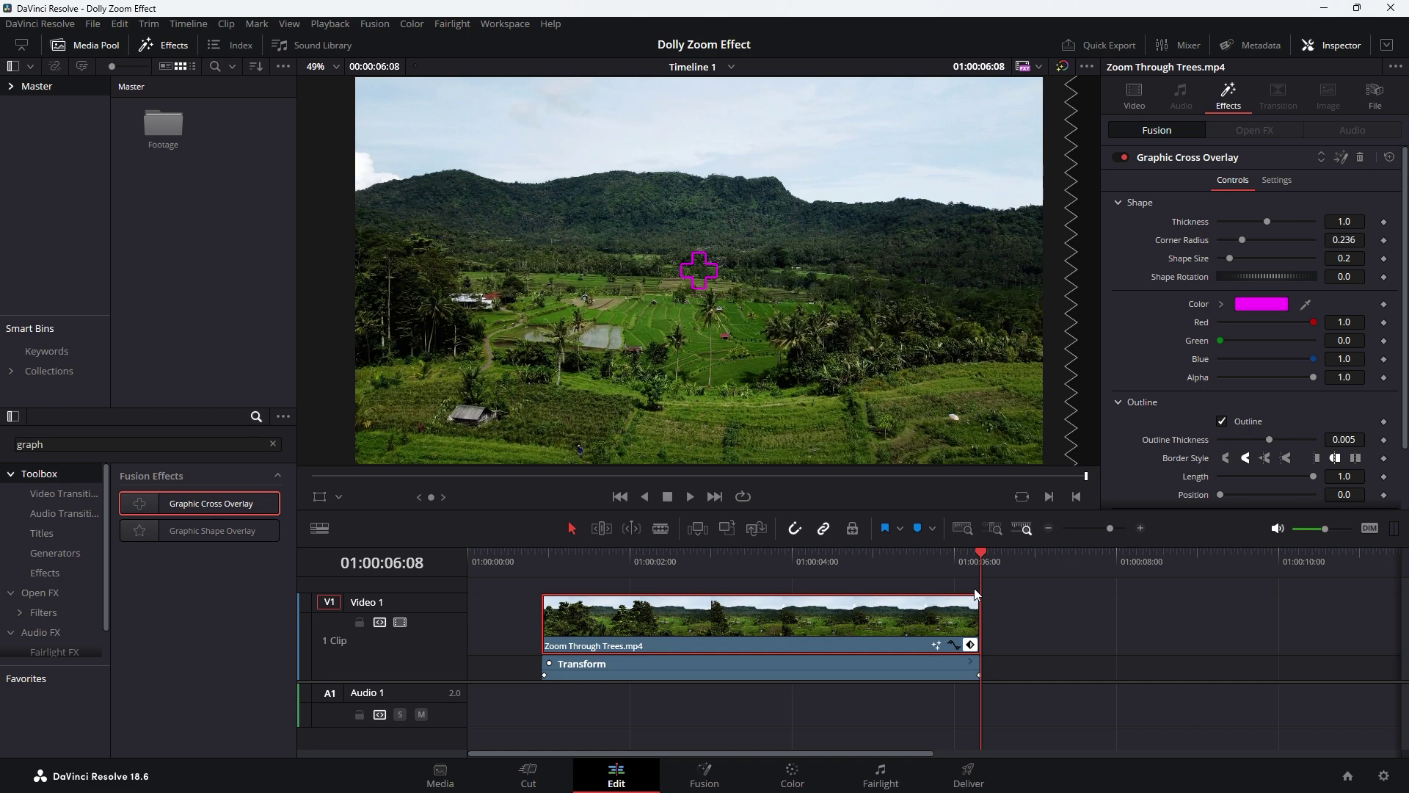
Check the clip's earlier and later Zoom keyframes in the transform settings
{"action": "left_click", "coordinate": [1137, 100]}
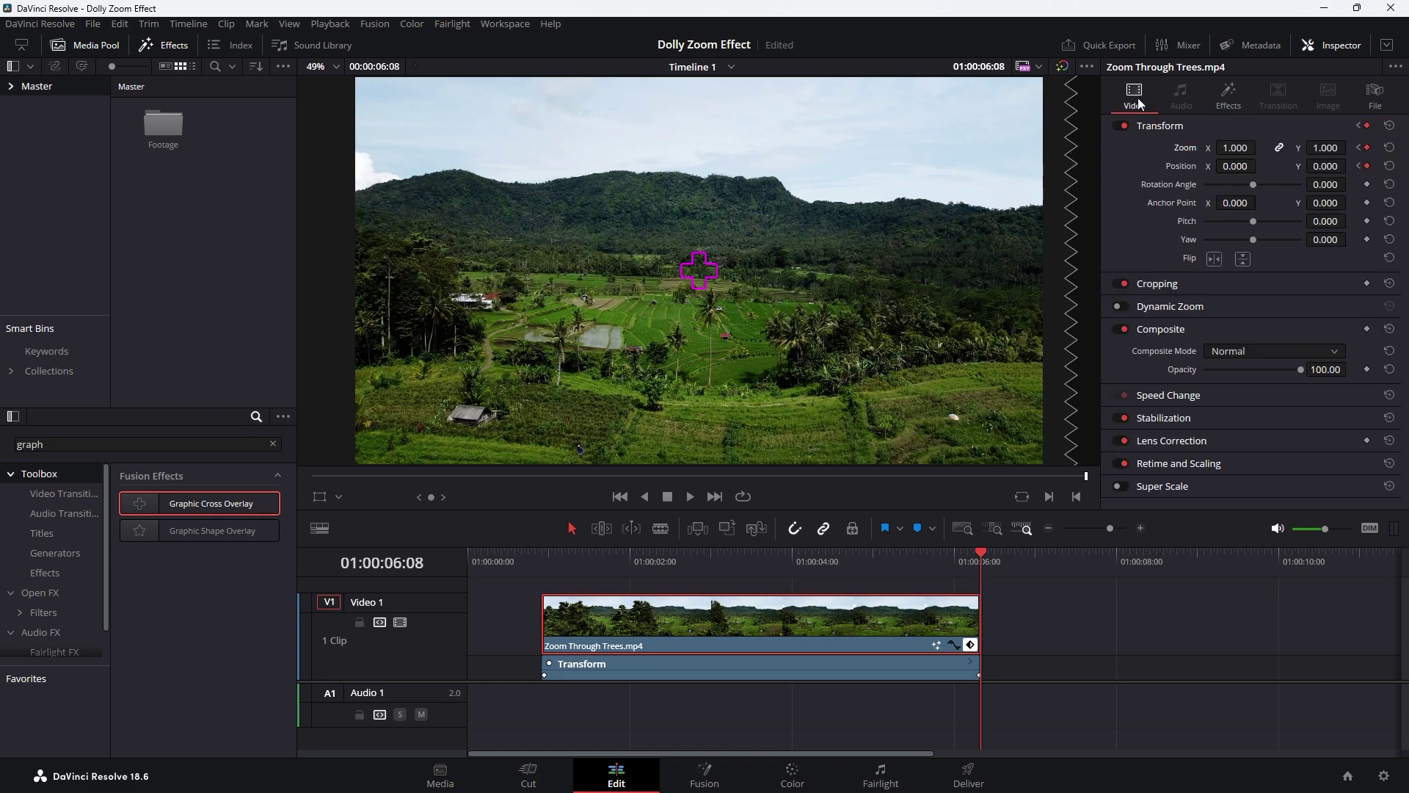
{"action": "left_click", "coordinate": [1359, 149]}
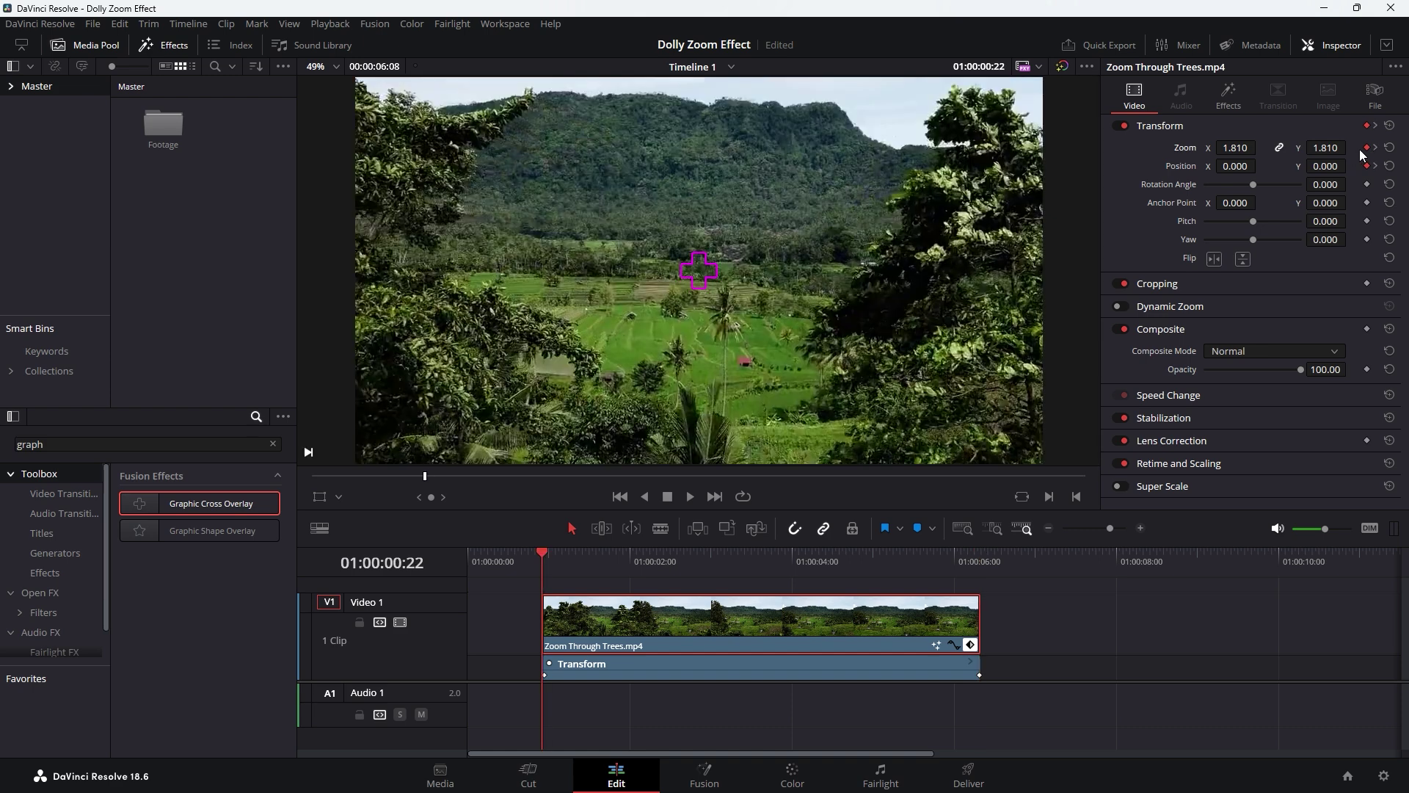
{"action": "left_click", "coordinate": [1376, 149]}
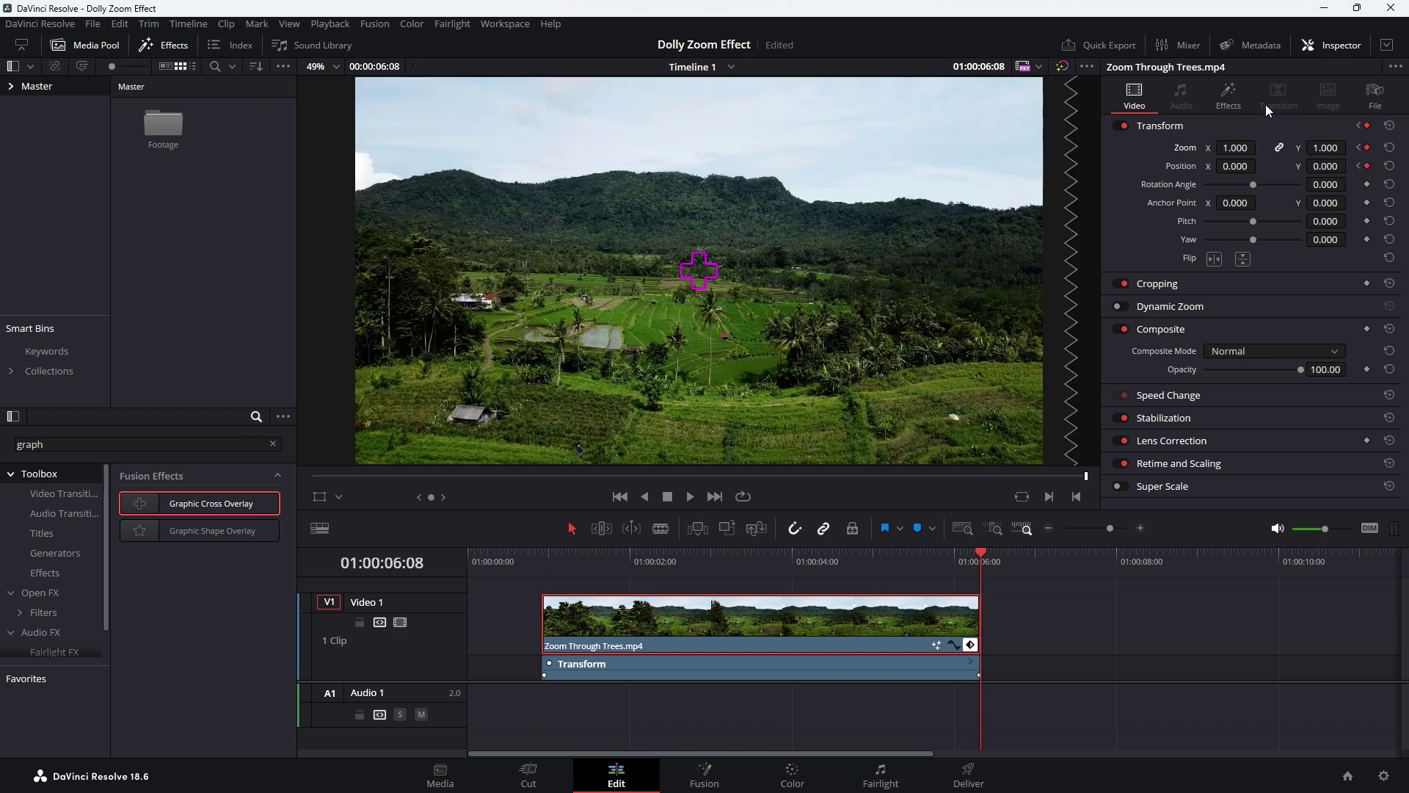
Move the magenta cross's Center to about X 0.509, Y 0.739 onto the hilltop
{"action": "left_click", "coordinate": [1232, 93]}
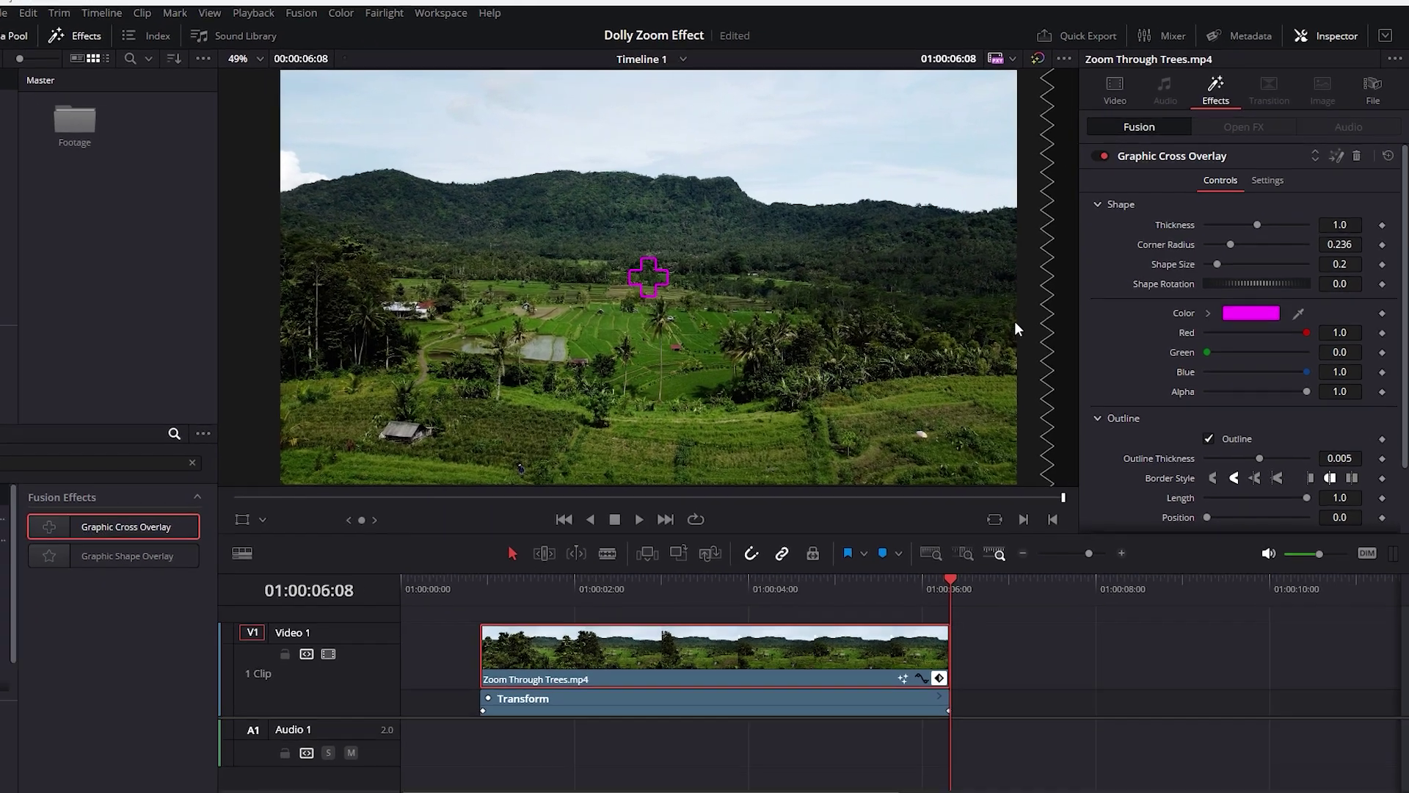
{"action": "scroll", "coordinate": [1169, 311], "scroll_direction": "down", "scroll_amount": 2}
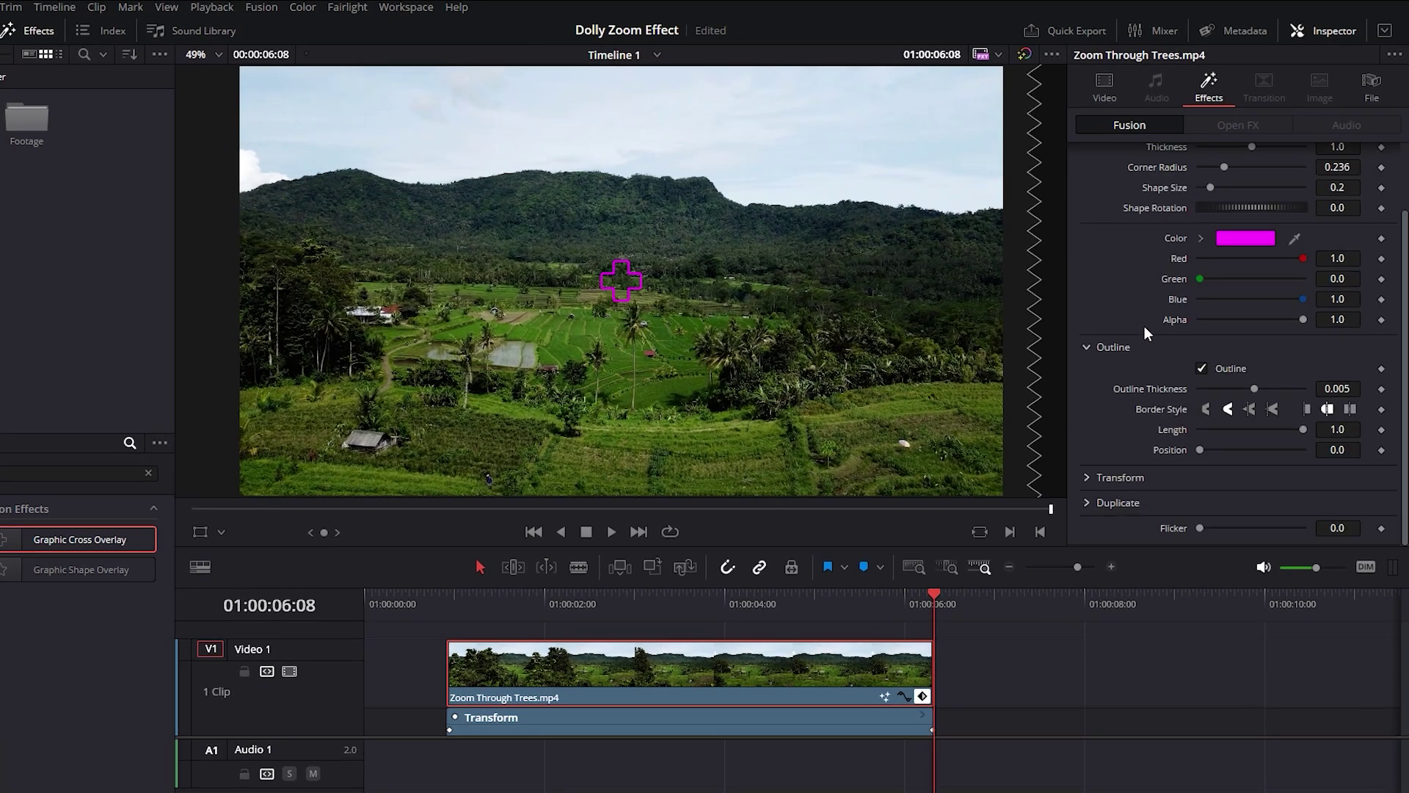
{"action": "left_click", "coordinate": [1090, 479]}
{"action": "scroll", "coordinate": [1091, 479], "scroll_direction": "down", "scroll_amount": 1}
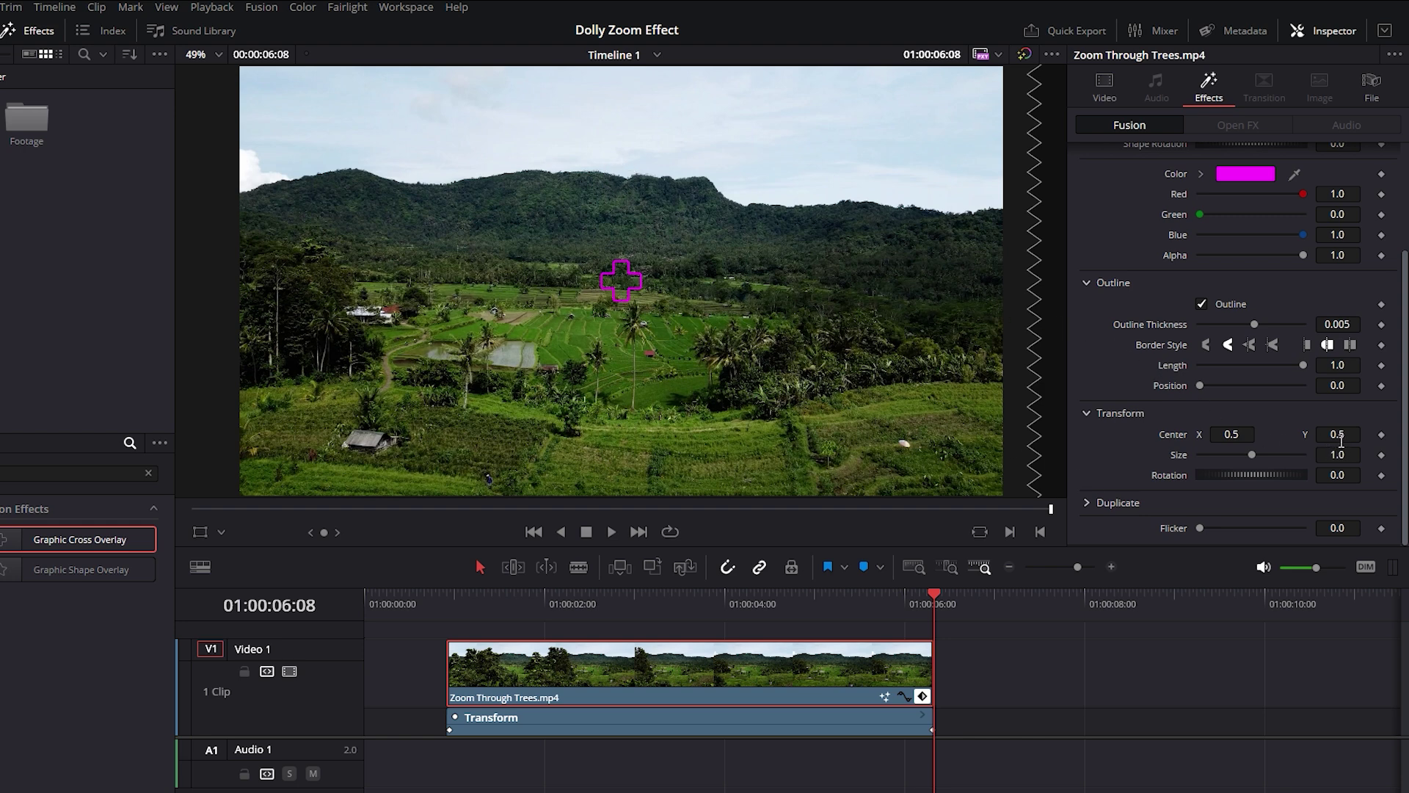
{"action": "left_click_drag", "start_coordinate": [1341, 440], "coordinate": [1384, 440]}
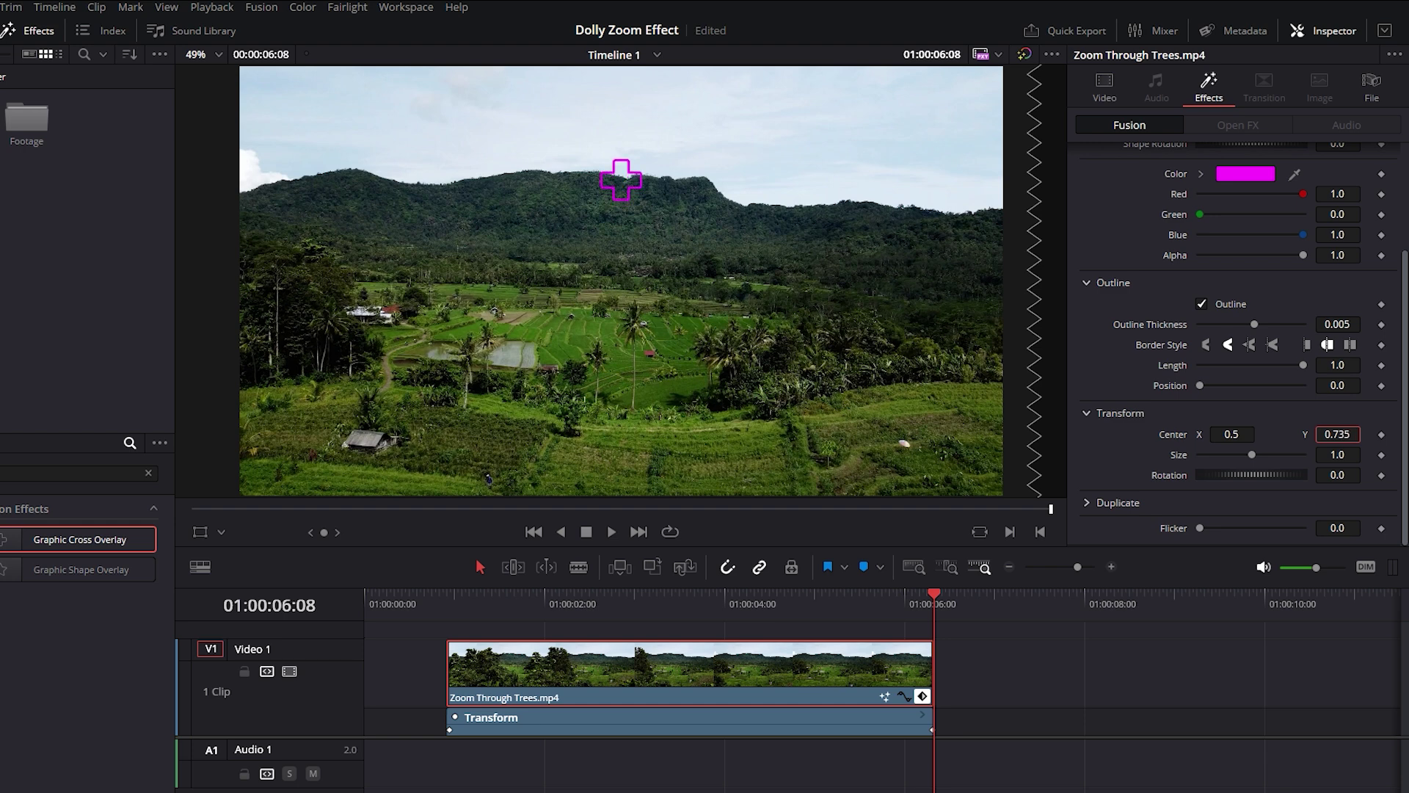
{"action": "left_click_drag", "start_coordinate": [1229, 435], "coordinate": [1242, 435]}
{"action": "scroll", "coordinate": [1228, 435], "scroll_direction": "up", "scroll_amount": 3}
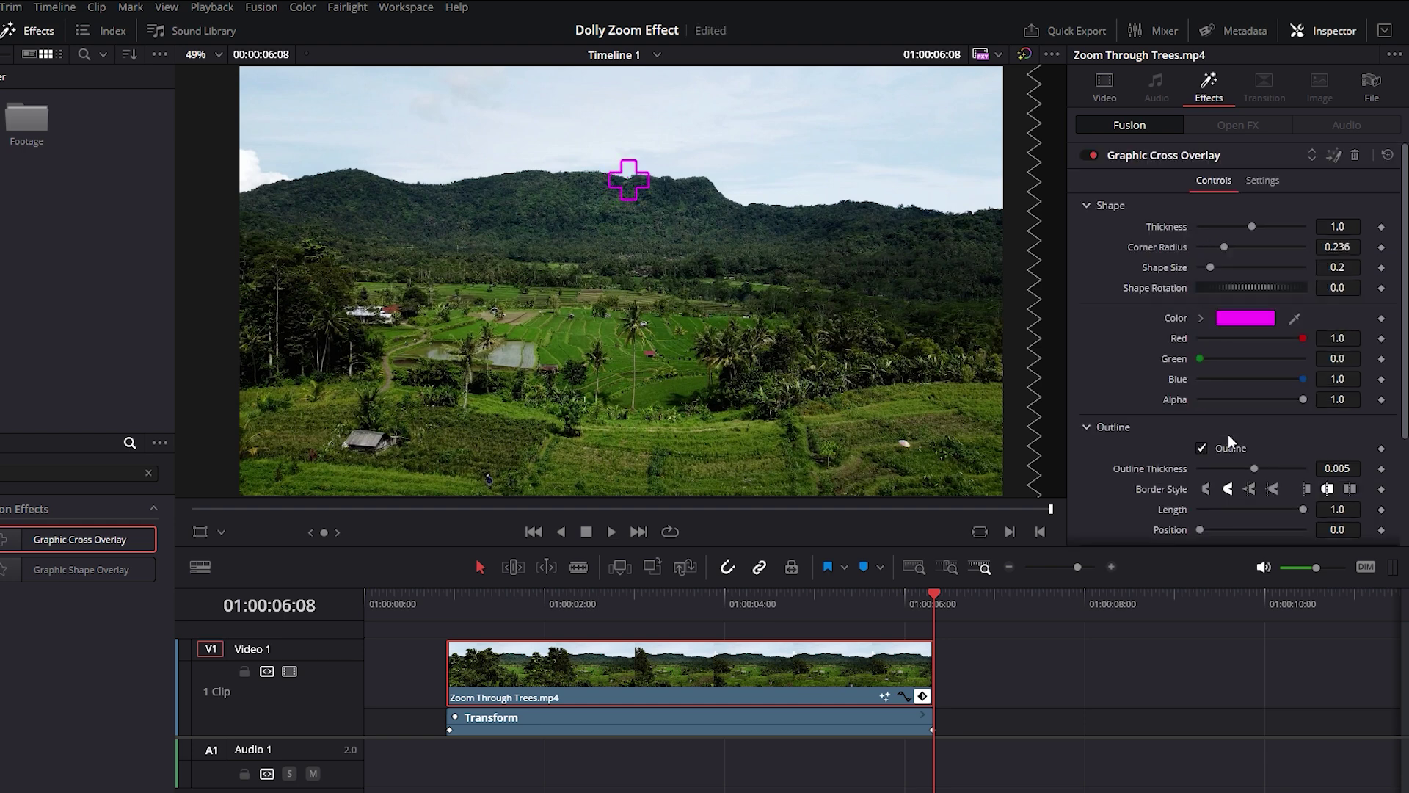
{"action": "left_click_drag", "start_coordinate": [1254, 227], "coordinate": [1230, 226]}
{"action": "scroll", "coordinate": [1230, 226], "scroll_direction": "down", "scroll_amount": 3}
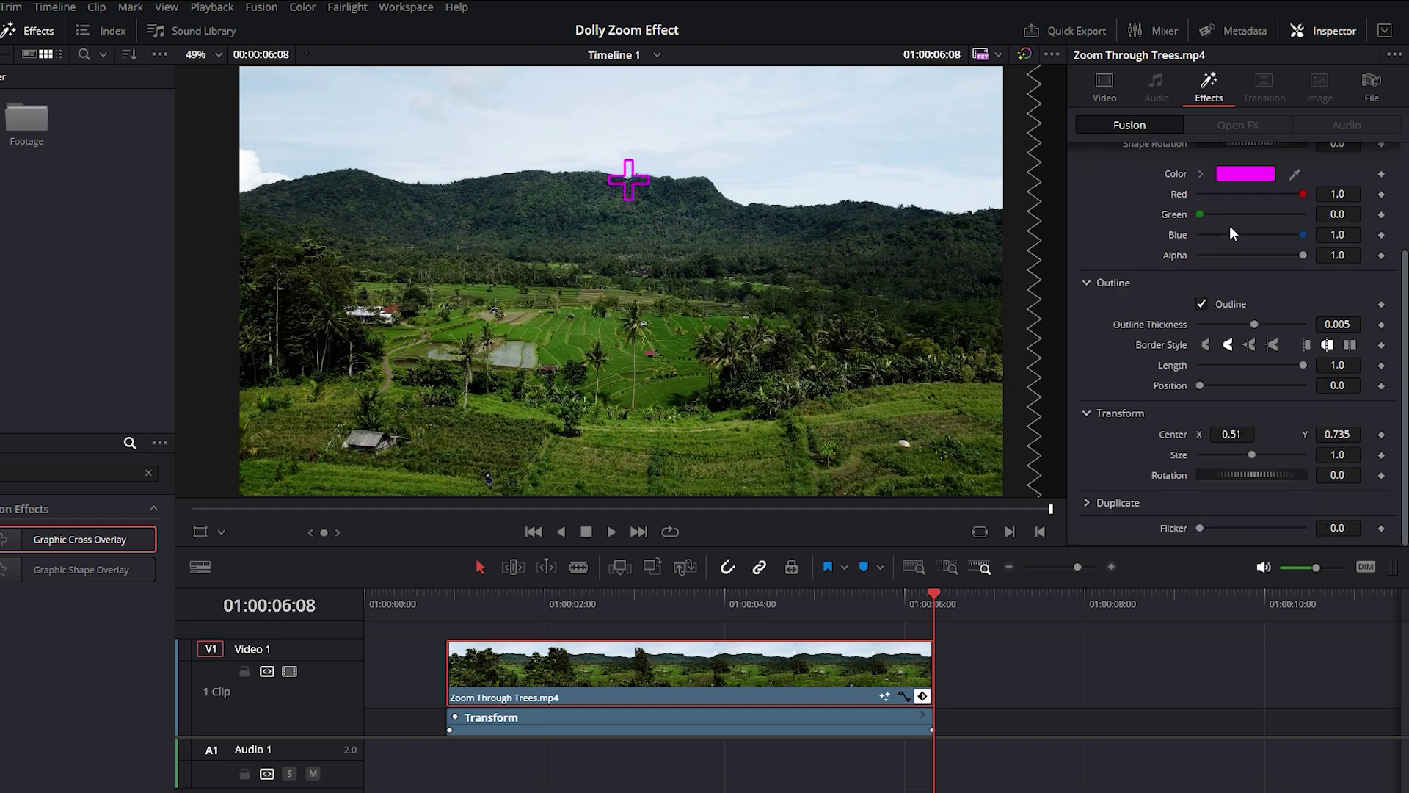
{"action": "left_click_drag", "start_coordinate": [1227, 434], "coordinate": [1221, 433]}
At the 1.810 zoom keyframe, offset Position to X -11, Y -200 under the cross
{"action": "left_click", "coordinate": [1100, 88]}
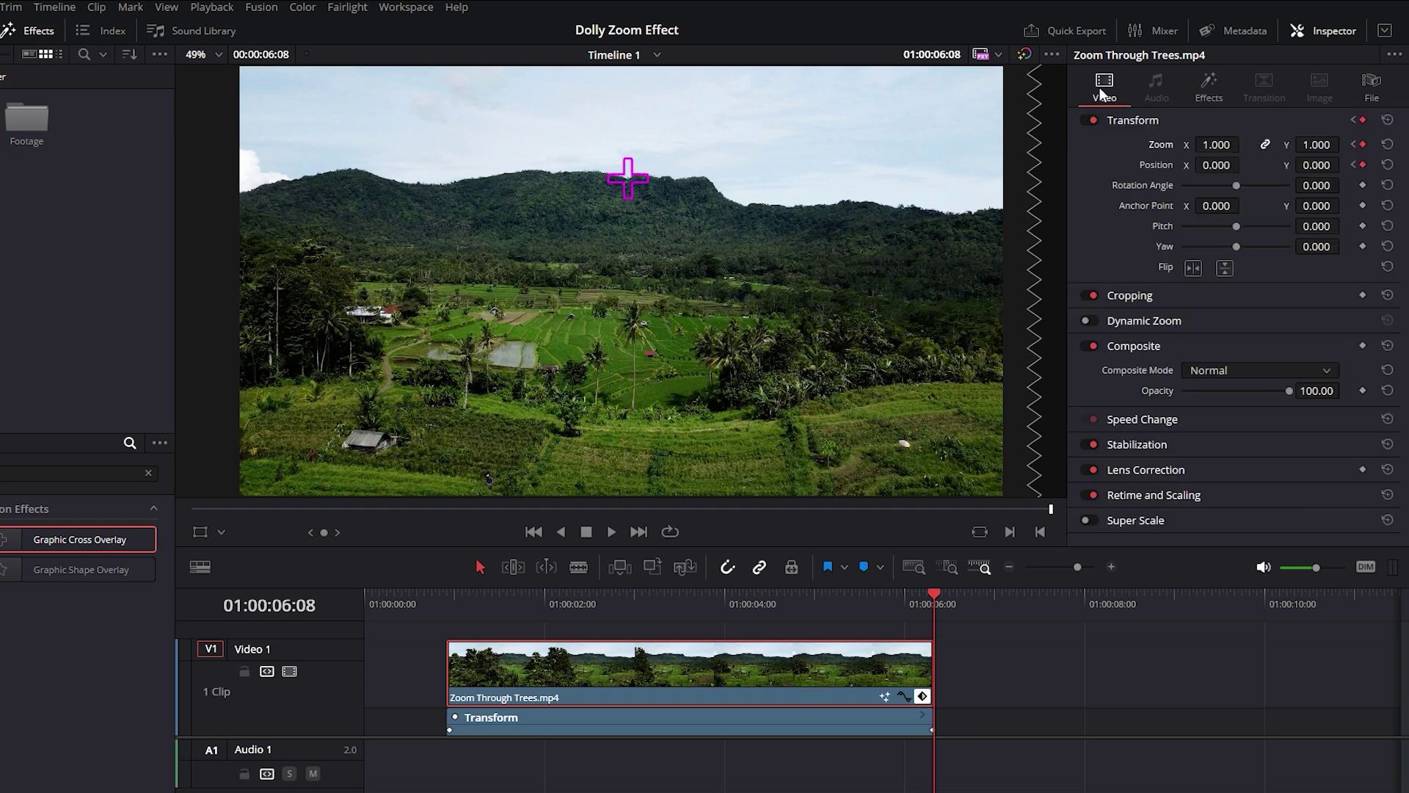
{"action": "left_click", "coordinate": [1354, 145]}
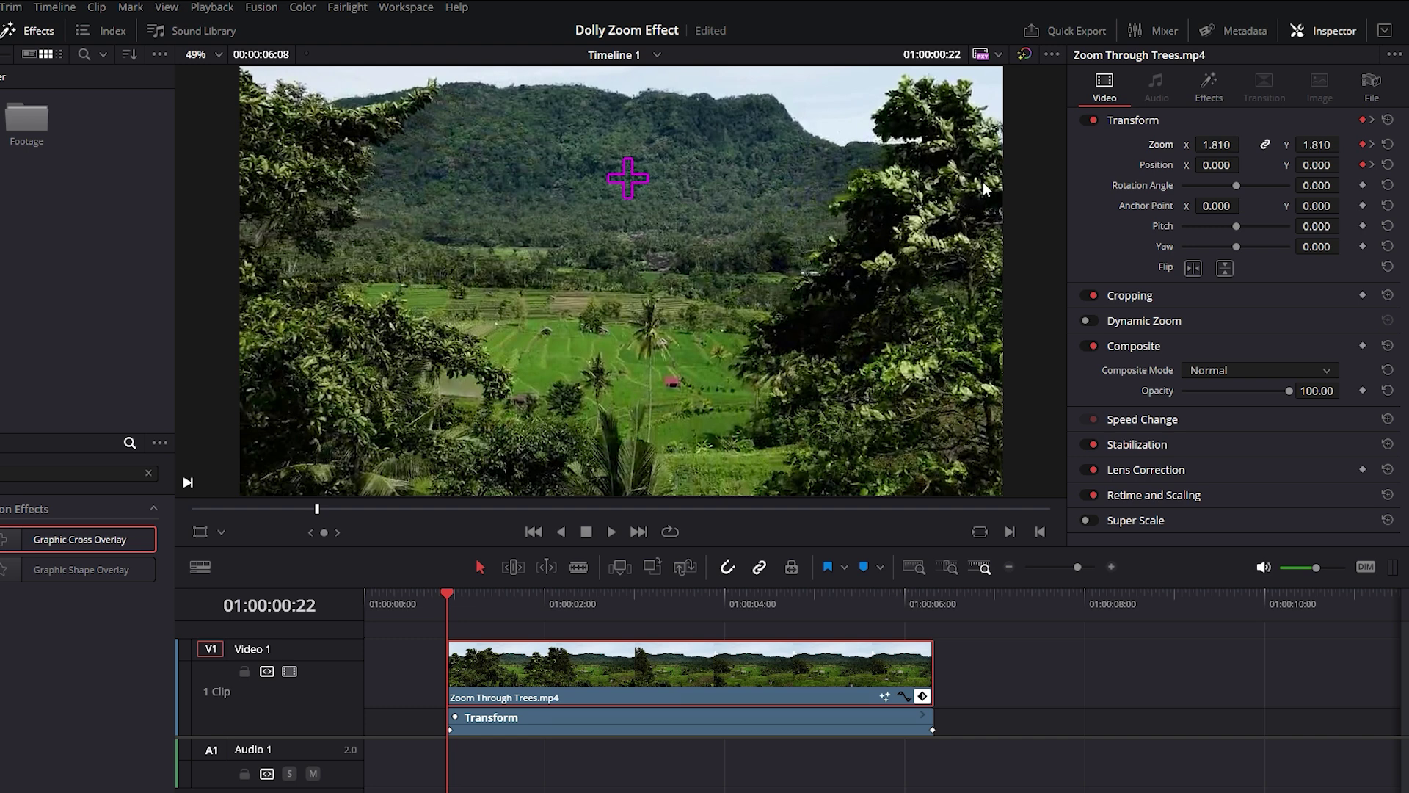
{"action": "left_click_drag", "start_coordinate": [1318, 165], "coordinate": [1244, 163]}
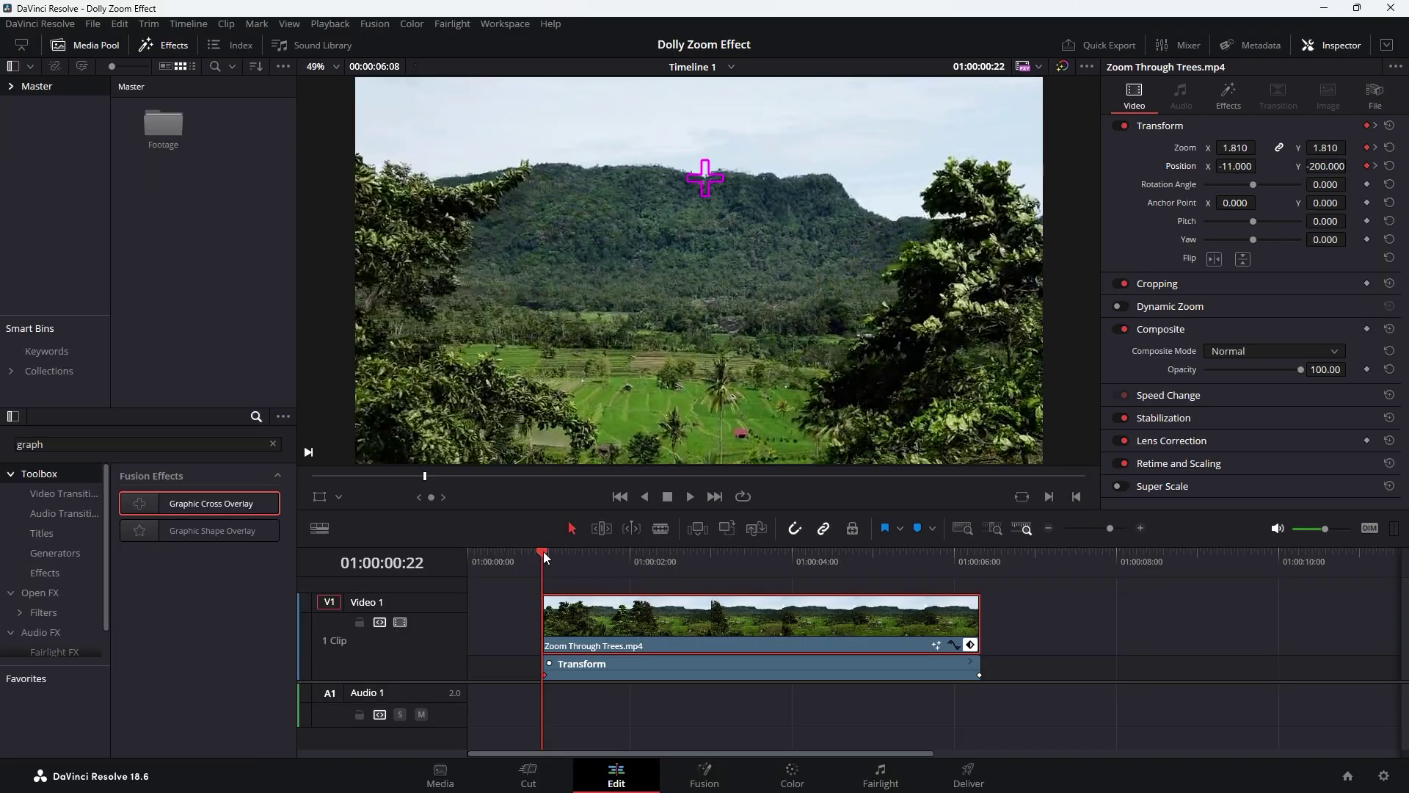
Scrub through the clip to preview the zoom, then reopen the Graphic Cross Overlay settings
{"action": "left_click_drag", "start_coordinate": [448, 593], "coordinate": [551, 562]}
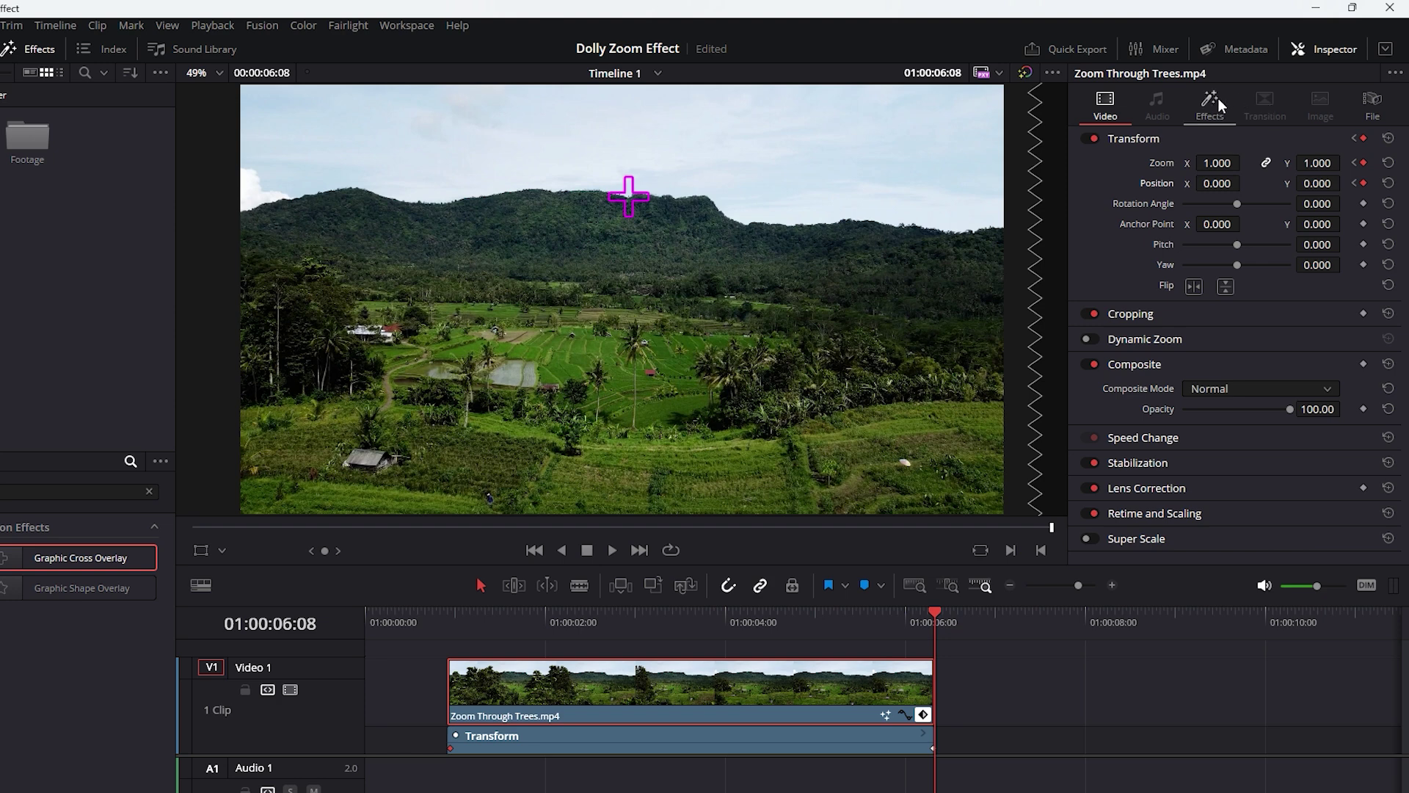
{"action": "left_click", "coordinate": [1210, 100]}
{"action": "scroll", "coordinate": [1224, 221], "scroll_direction": "up", "scroll_amount": 4}
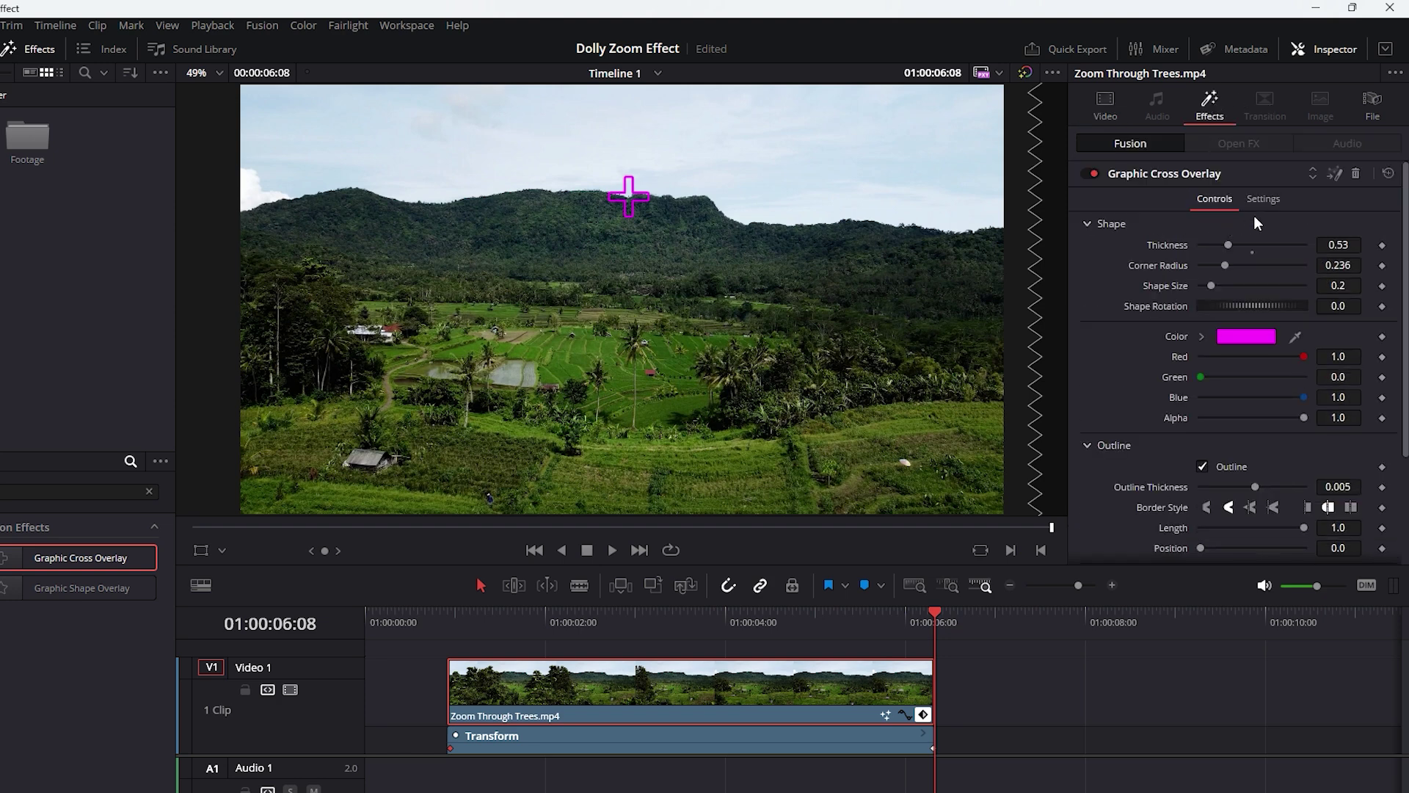
{"action": "left_click", "coordinate": [1355, 174]}
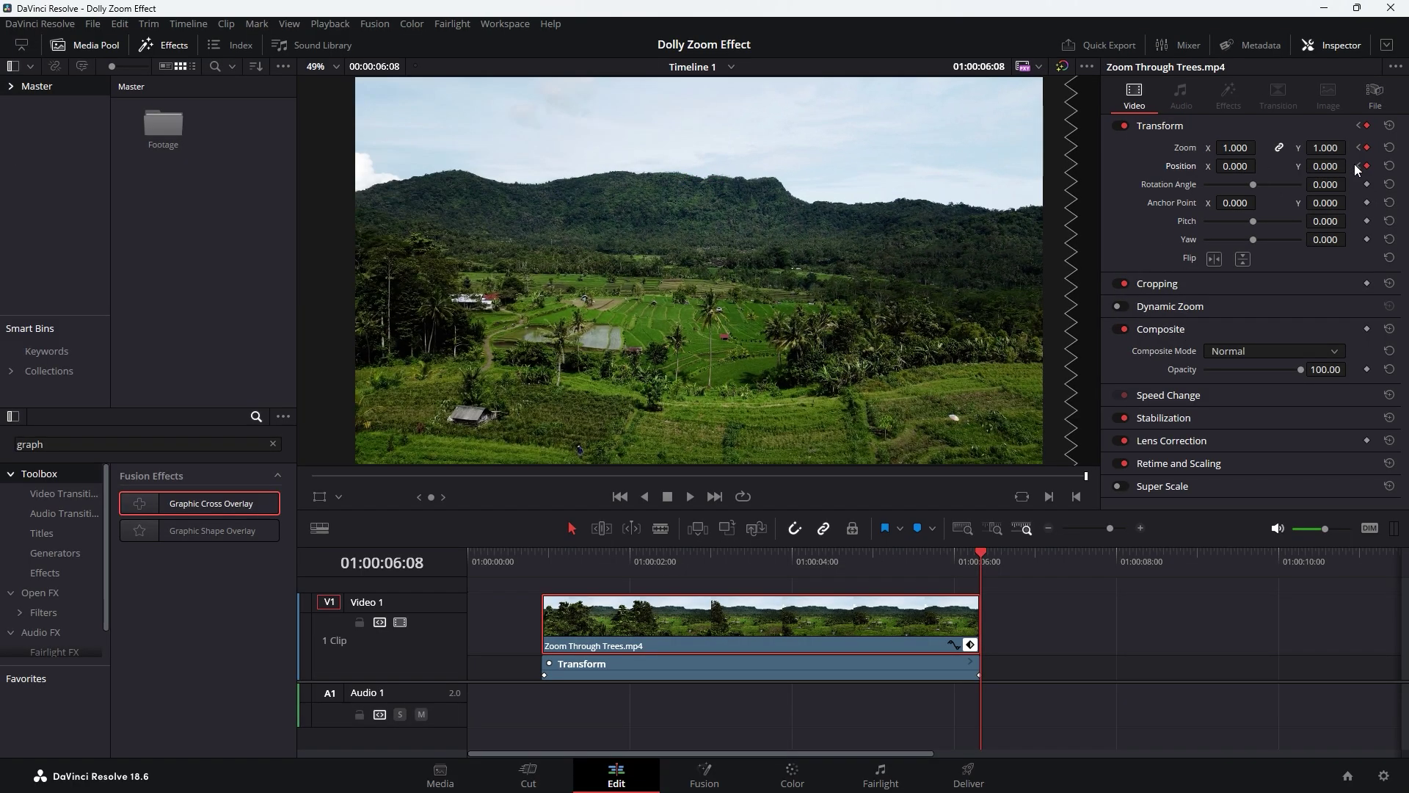
{"action": "left_click_drag", "start_coordinate": [964, 555], "coordinate": [543, 576]}
{"action": "key", "text": "space"}
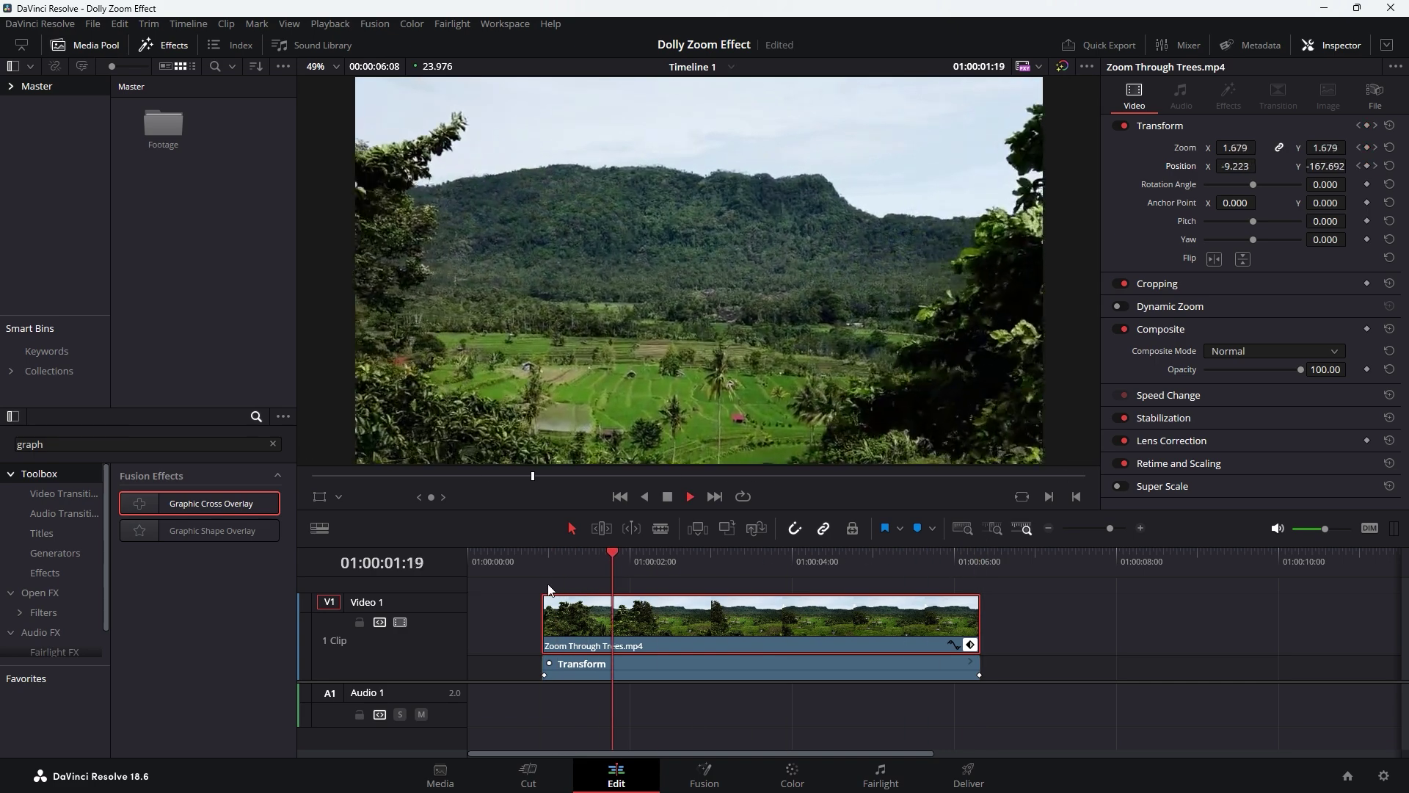